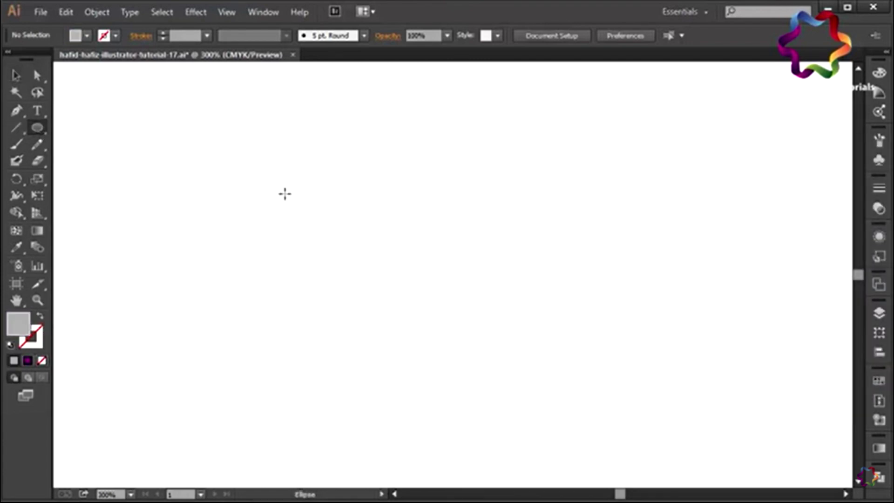
# - Draw a large grey circle, then a smaller circle overlapping inside it
pyautogui.moveTo(282, 190); pyautogui.dragTo(409, 315)
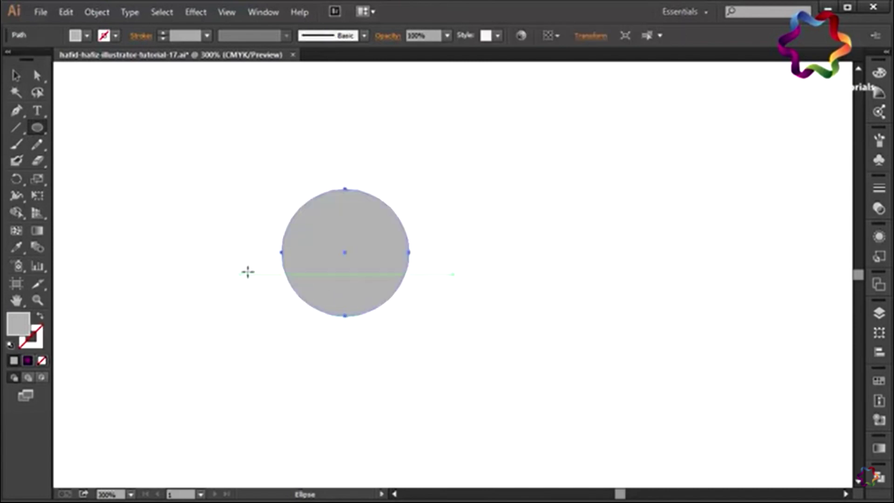
pyautogui.moveTo(293, 191); pyautogui.dragTo(355, 301)
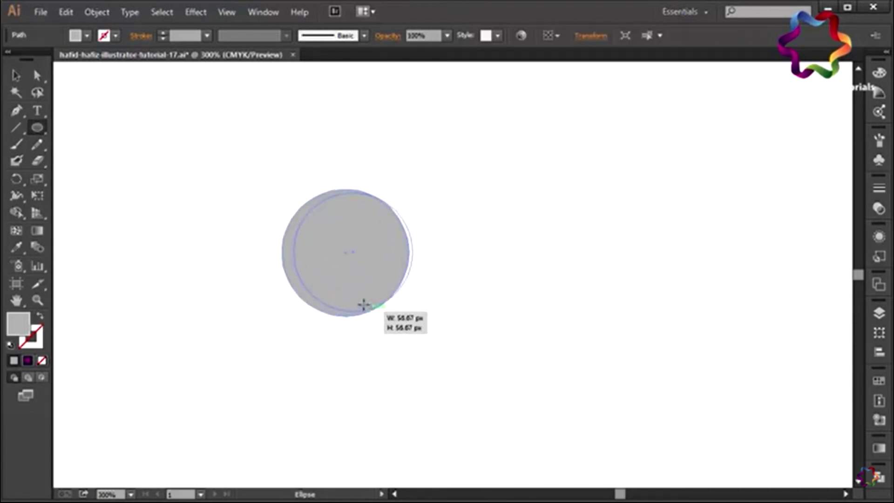
# - Select both circles and align their horizontal and vertical centres
pyautogui.click(16, 75)
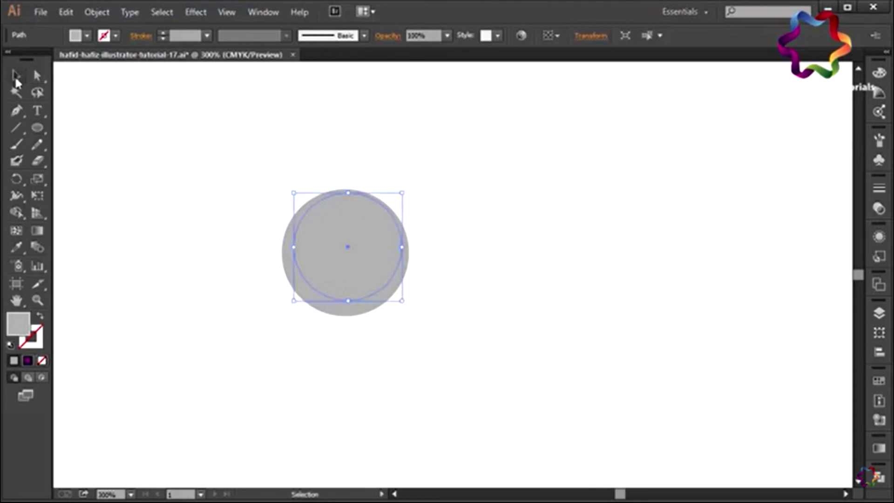
pyautogui.moveTo(275, 182); pyautogui.dragTo(437, 203)
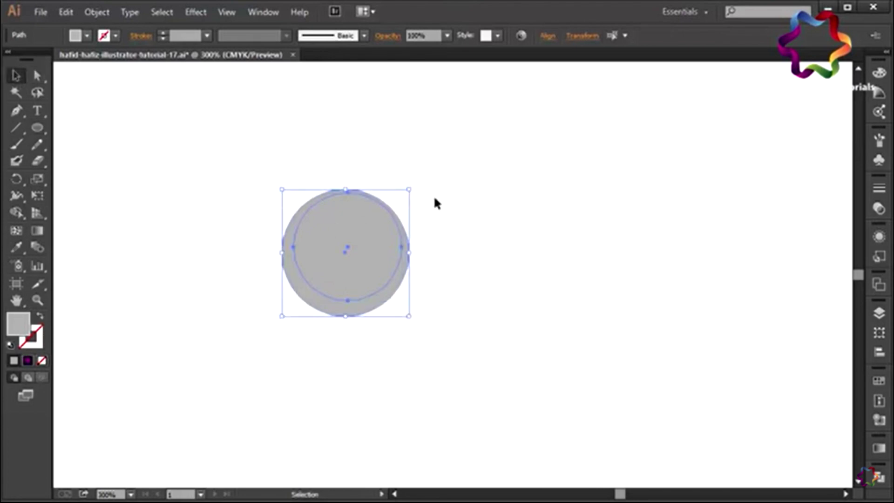
pyautogui.click(547, 37)
pyautogui.click(522, 72)
pyautogui.click(433, 75)
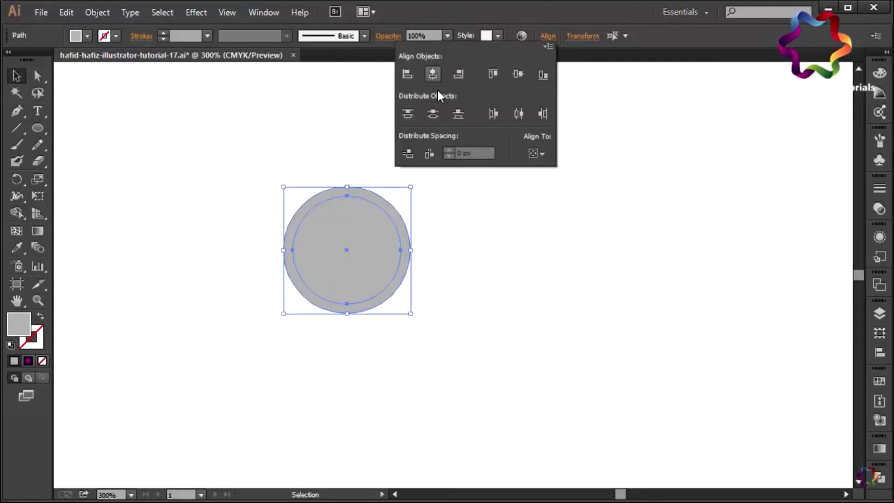
# - Fill the inner circle with white using the Eyedropper
pyautogui.click(424, 244)
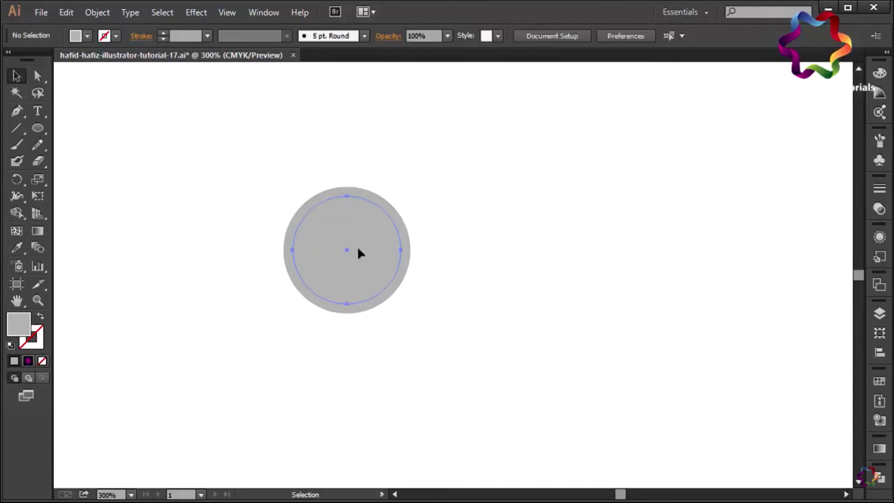
pyautogui.click(355, 246)
pyautogui.click(519, 277)
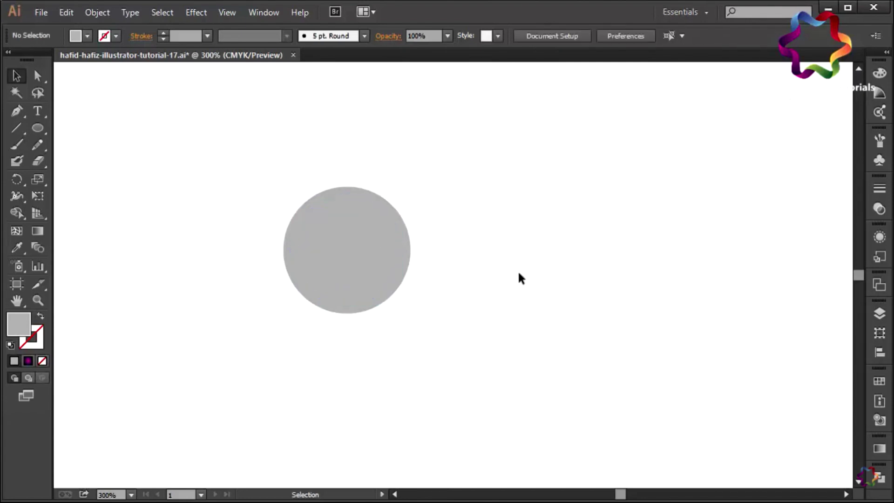
pyautogui.click(340, 254)
pyautogui.click(16, 248)
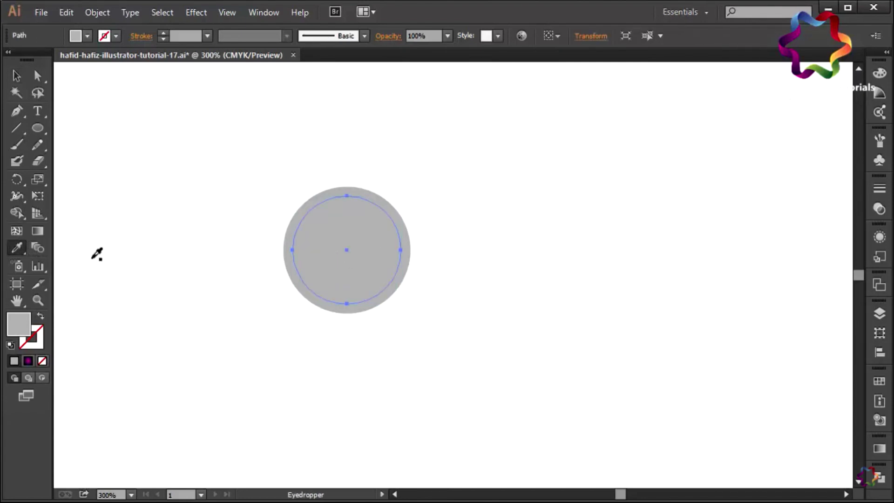
pyautogui.click(93, 254)
pyautogui.click(22, 75)
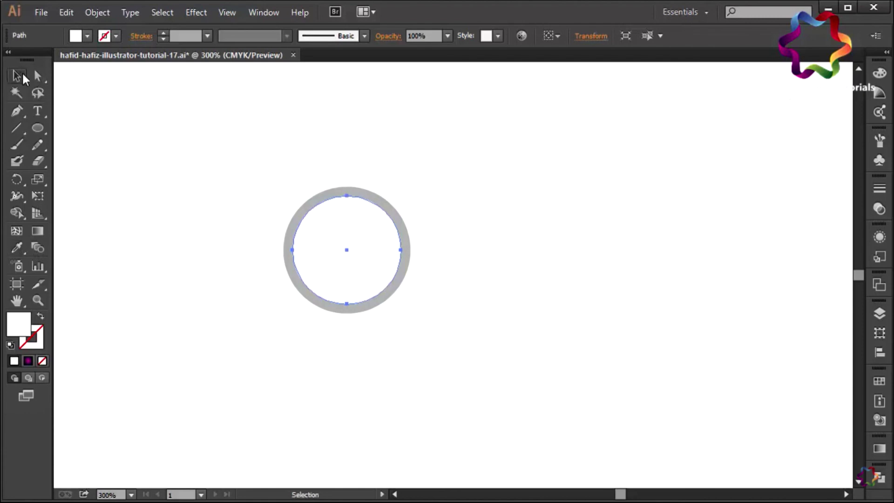
# - Set the outer circle's fill to near-black in the Color Picker
pyautogui.click(296, 213)
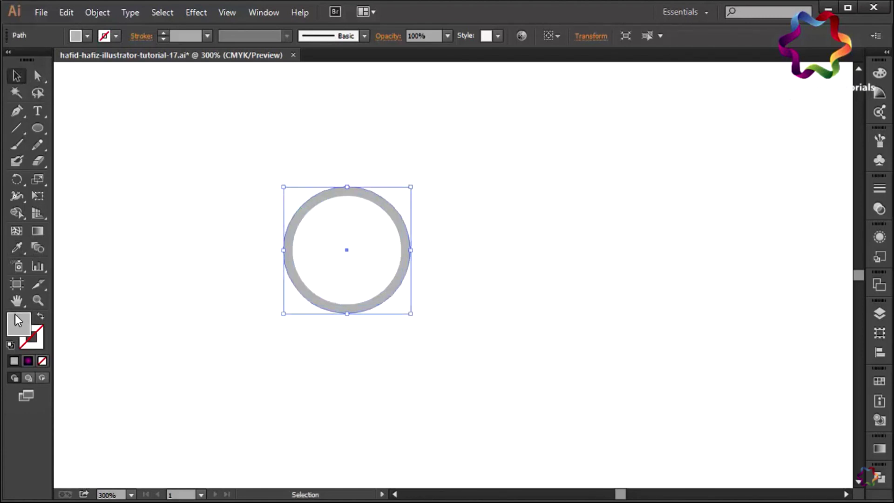
pyautogui.doubleClick(18, 320)
pyautogui.moveTo(553, 292); pyautogui.dragTo(527, 354)
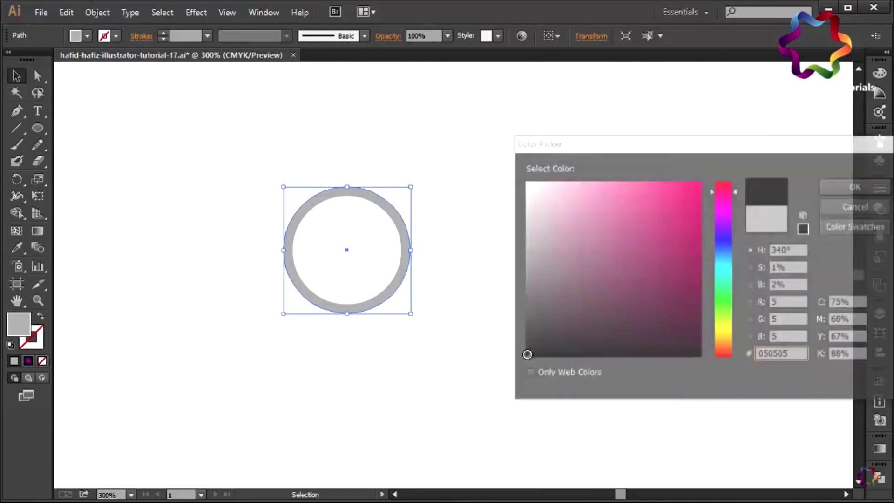
pyautogui.press('Return')
pyautogui.click(482, 331)
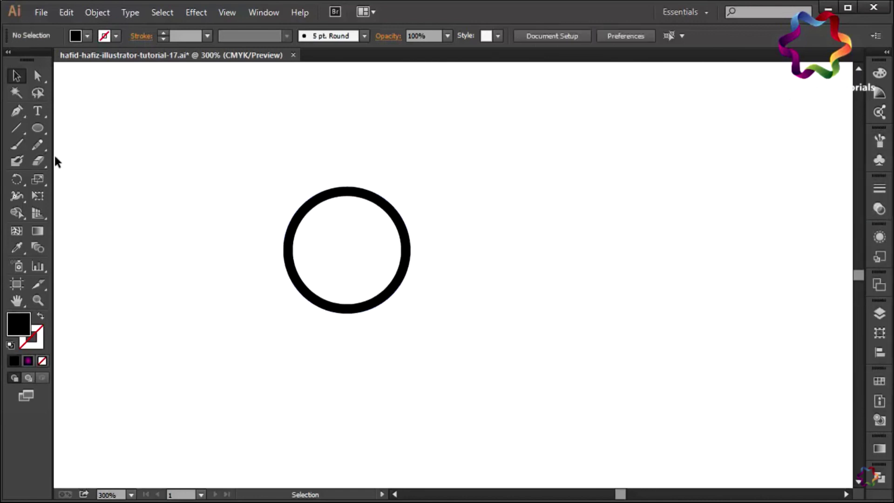
pyautogui.click(37, 128)
# - Draw a small black-filled circle to the left of the ring
pyautogui.moveTo(161, 216)
pyautogui.mouseDown()
pyautogui.moveTo(208, 274)
pyautogui.moveTo(216, 270)
pyautogui.mouseUp()
pyautogui.click(21, 76)
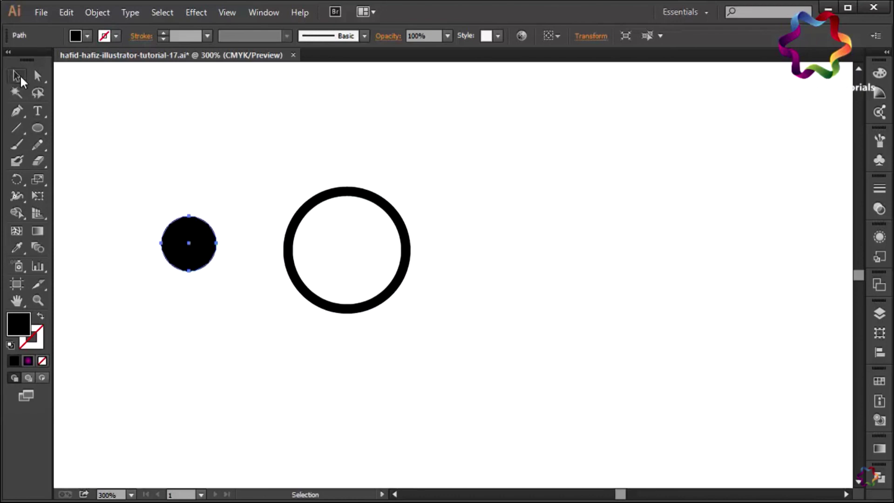
pyautogui.click(17, 246)
pyautogui.click(79, 231)
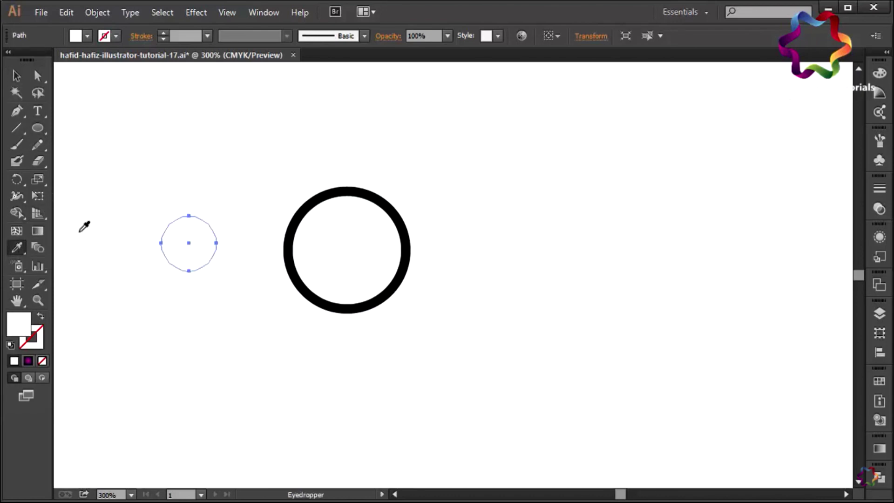
pyautogui.hotkey('ctrl', 'z')
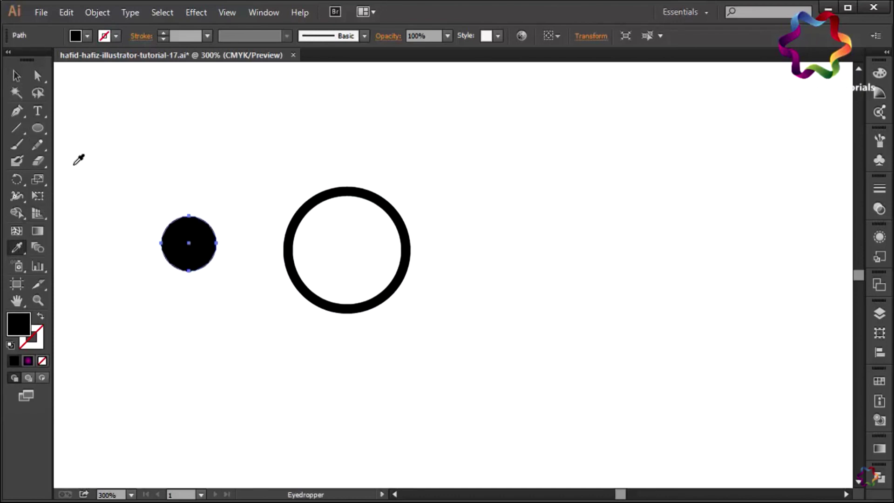
pyautogui.click(16, 76)
pyautogui.click(104, 160)
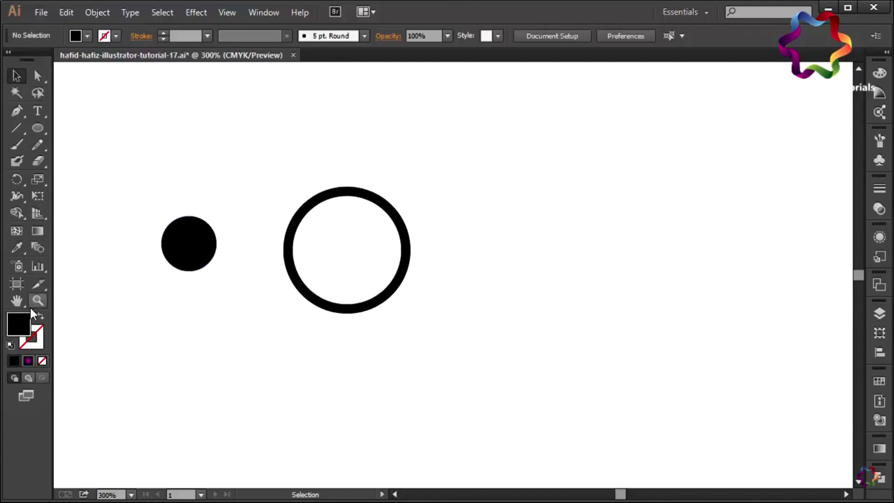
# - Sample white and draw a tiny white circle left of the black one
pyautogui.click(21, 251)
pyautogui.click(88, 270)
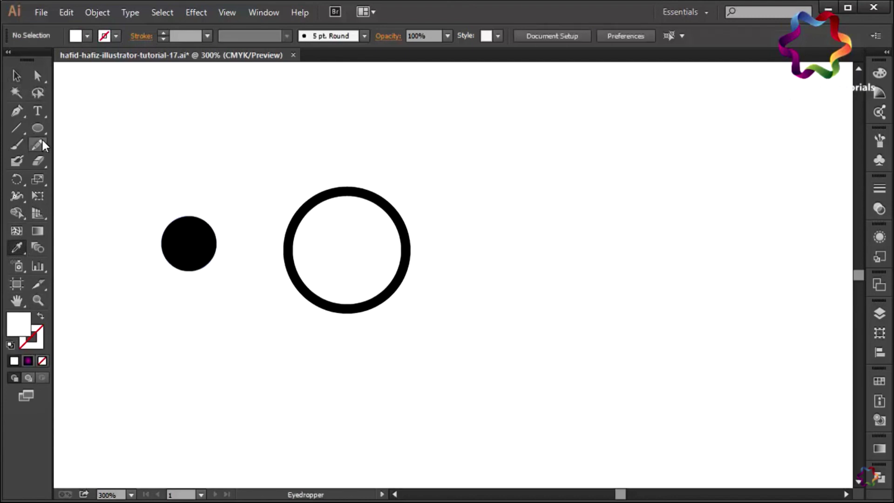
pyautogui.click(38, 129)
pyautogui.moveTo(89, 191); pyautogui.dragTo(115, 226)
# - Position the two small white circles on the black circle as highlights
pyautogui.click(17, 75)
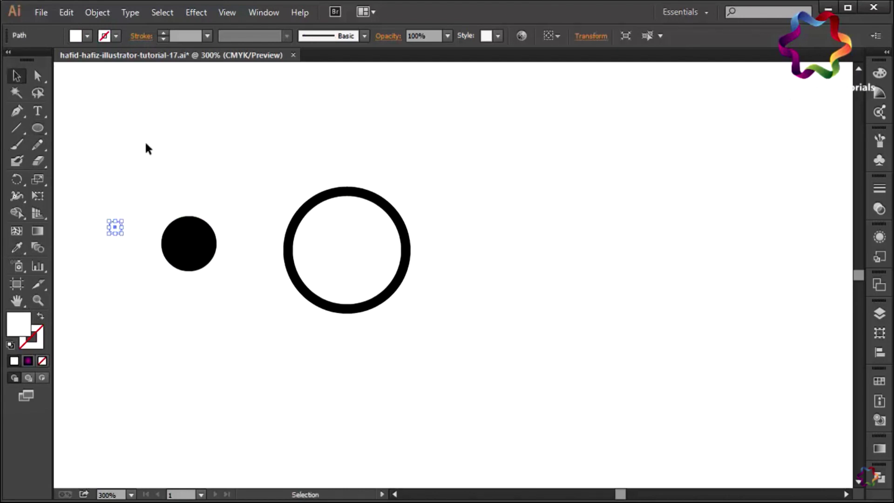
pyautogui.keyDown('shift'); pyautogui.click(99, 211); pyautogui.keyUp('shift')
pyautogui.moveTo(109, 211); pyautogui.dragTo(187, 234)
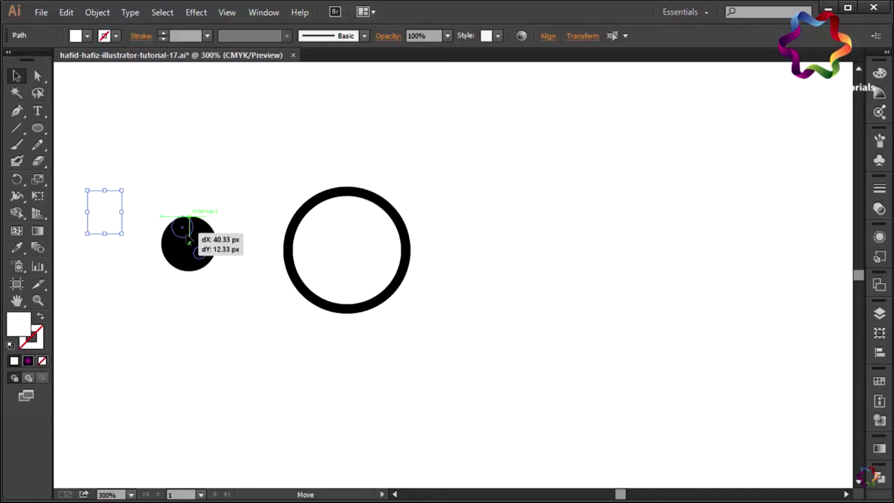
pyautogui.moveTo(188, 242); pyautogui.dragTo(164, 284)
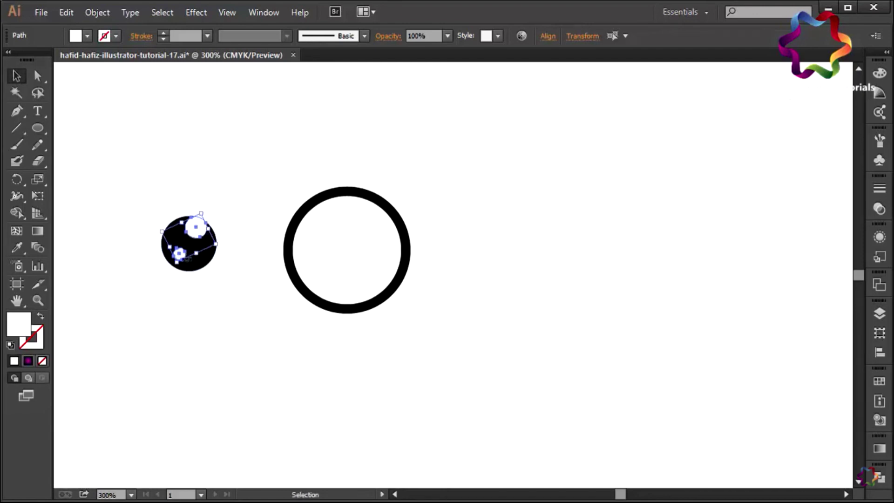
pyautogui.moveTo(203, 234); pyautogui.dragTo(208, 240)
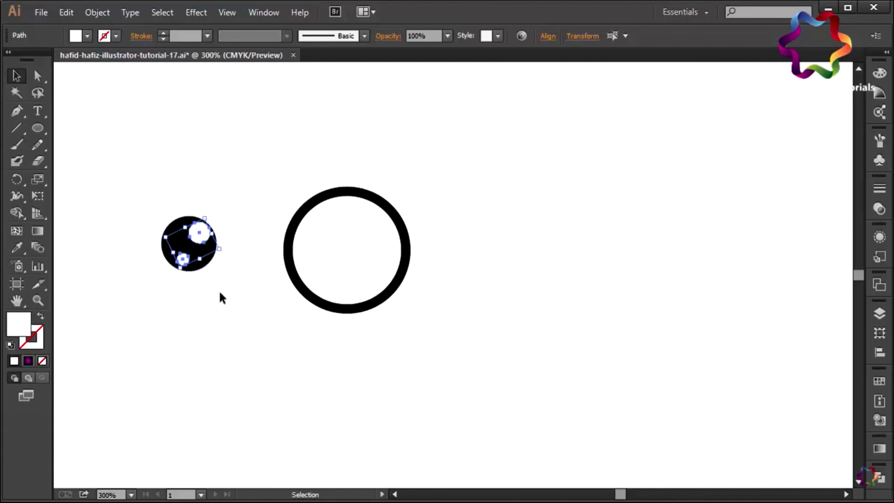
pyautogui.press('Up')
pyautogui.press('Up')
pyautogui.press('Left')
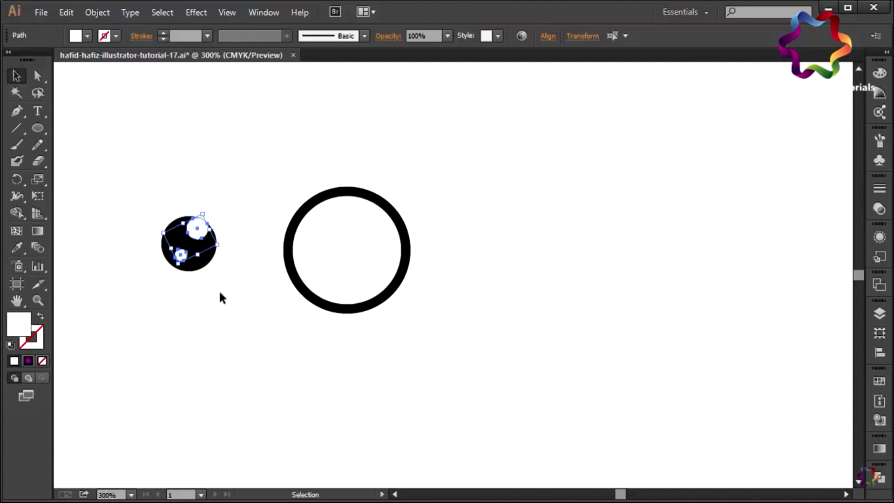
# - Subtract the white circles with Pathfinder Minus Front and centre the pupil in the ring
pyautogui.moveTo(148, 208); pyautogui.dragTo(226, 280)
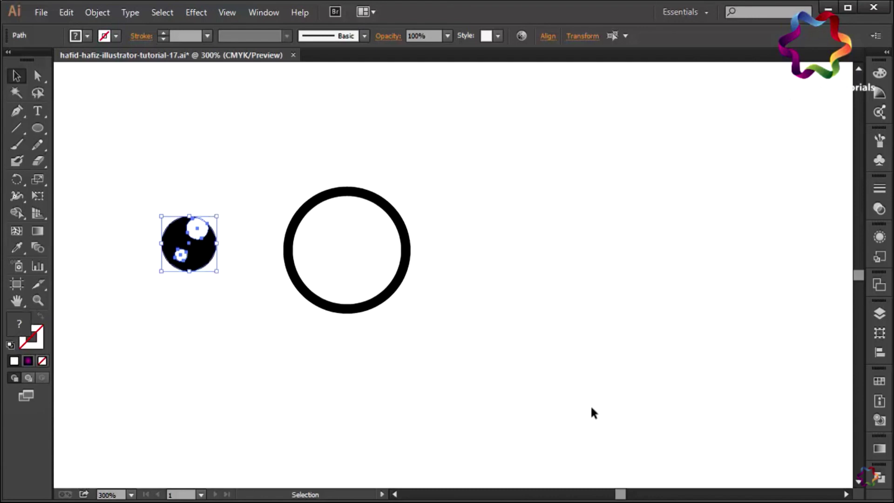
pyautogui.click(880, 480)
pyautogui.click(741, 446)
pyautogui.click(259, 292)
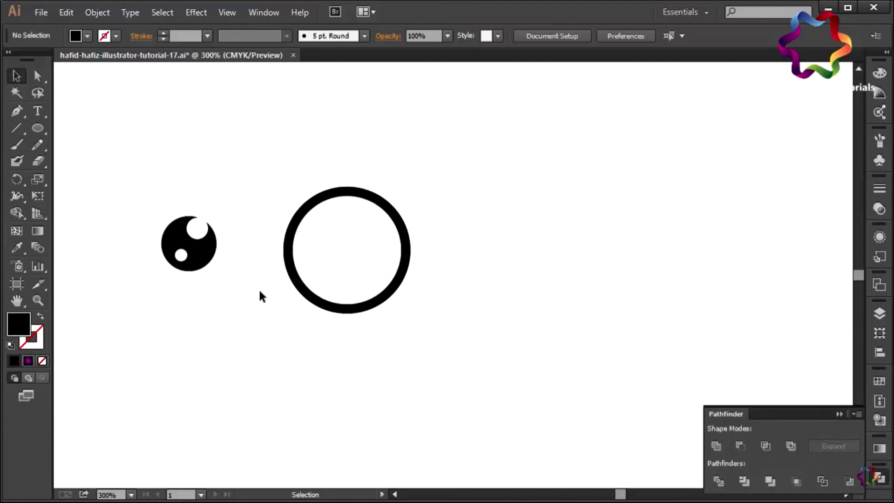
pyautogui.moveTo(204, 257); pyautogui.dragTo(376, 265)
pyautogui.click(438, 285)
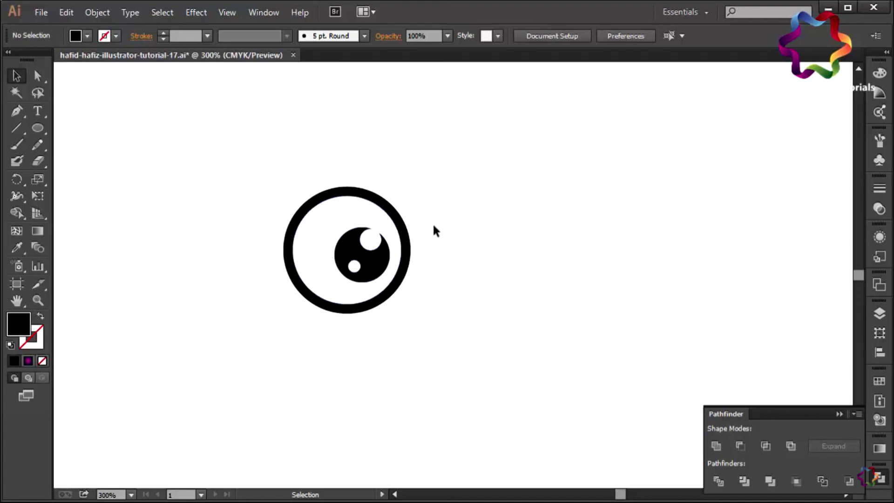
# - Duplicate the outer ring slightly to the right and send the copy behind the original
pyautogui.click(403, 225)
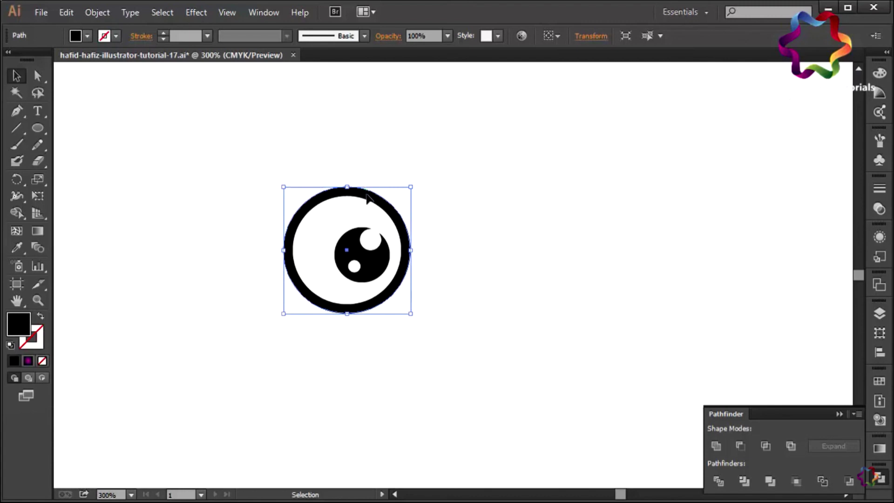
pyautogui.moveTo(367, 198); pyautogui.dragTo(397, 198)
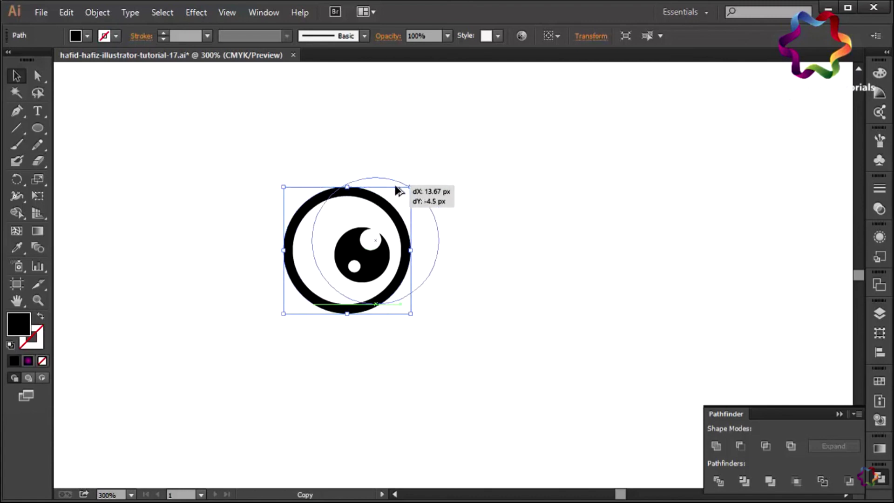
pyautogui.moveTo(396, 198); pyautogui.dragTo(398, 198)
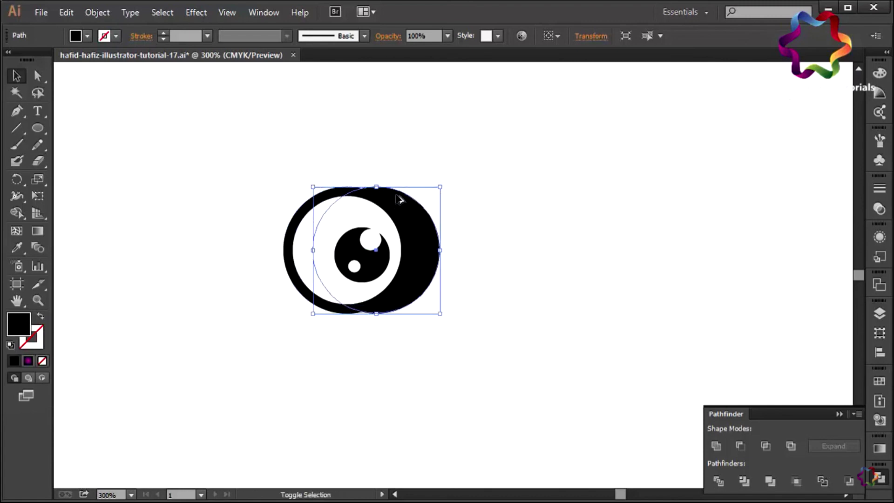
pyautogui.hotkey('ctrl', 'z')
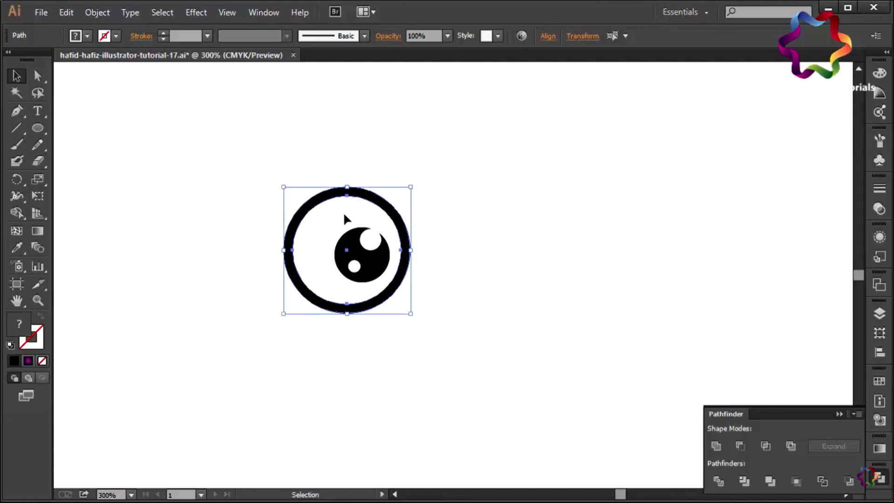
pyautogui.moveTo(346, 211); pyautogui.dragTo(378, 211)
pyautogui.rightClick(382, 214)
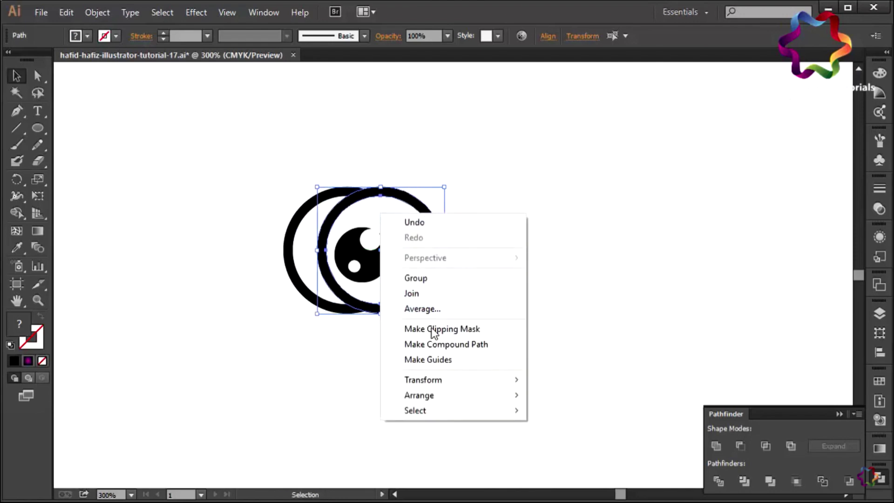
pyautogui.moveTo(419, 395)
pyautogui.click(329, 441)
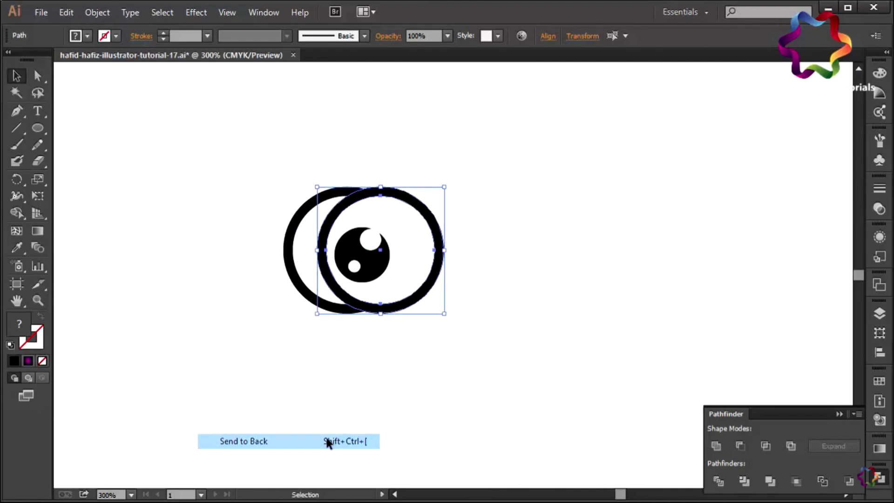
pyautogui.click(842, 415)
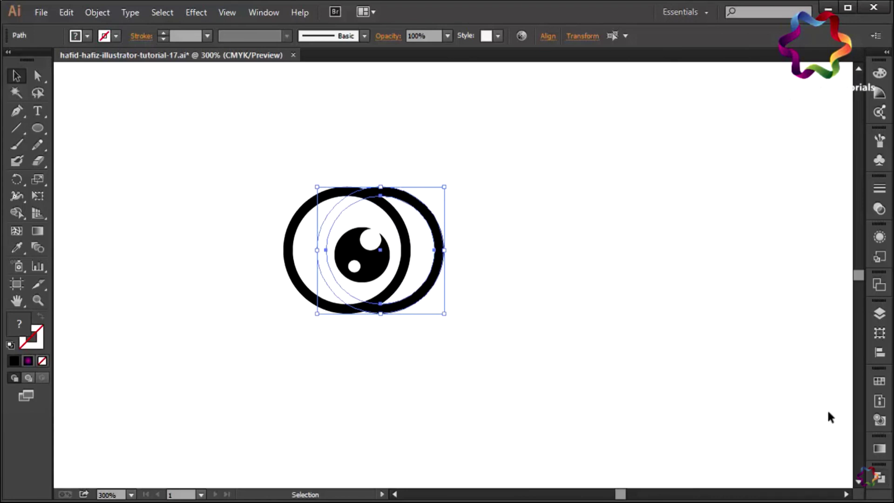
pyautogui.click(681, 407)
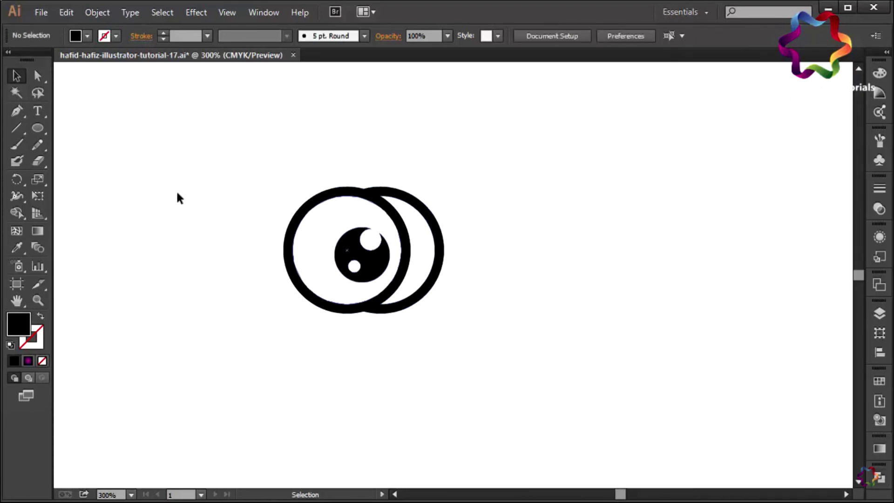
# - Pen-draw a closed curved beak from the ring's edge to a tip, jaw and back
pyautogui.click(18, 112)
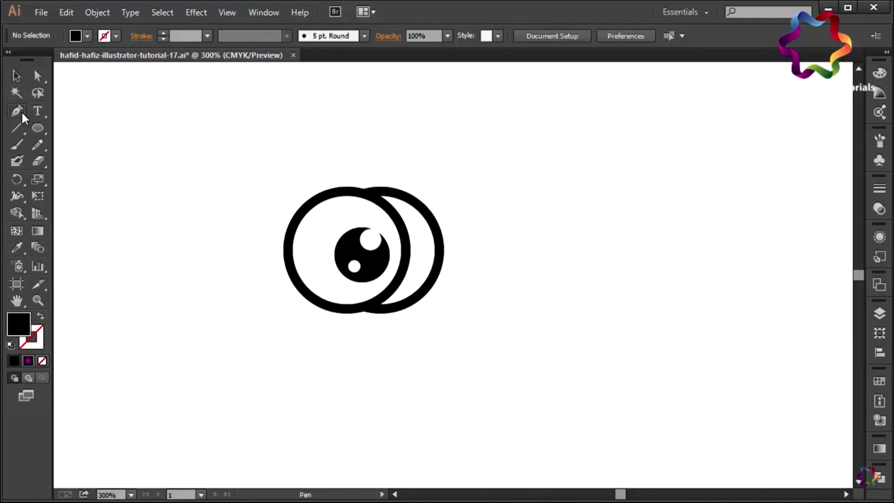
pyautogui.click(409, 260)
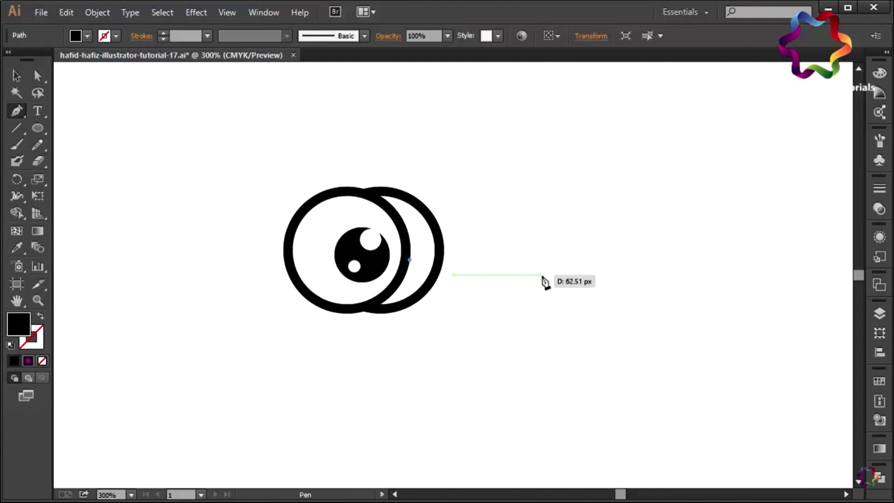
pyautogui.moveTo(543, 275); pyautogui.dragTo(623, 299)
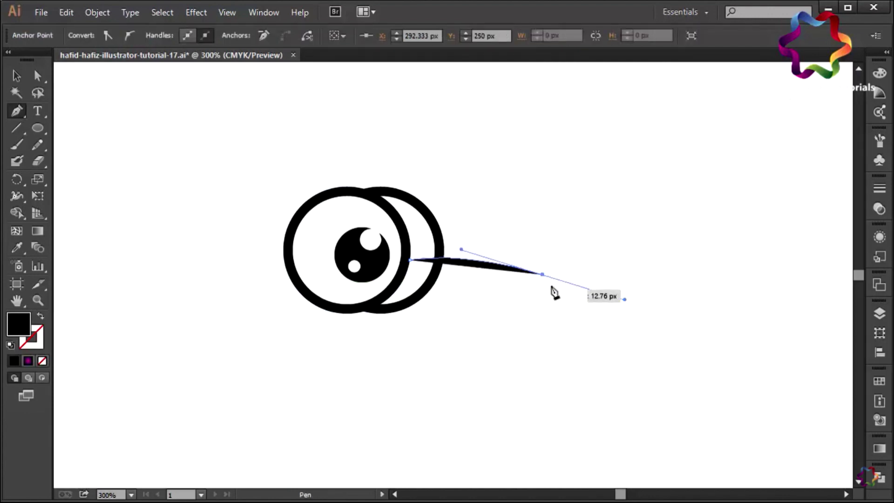
pyautogui.click(543, 274)
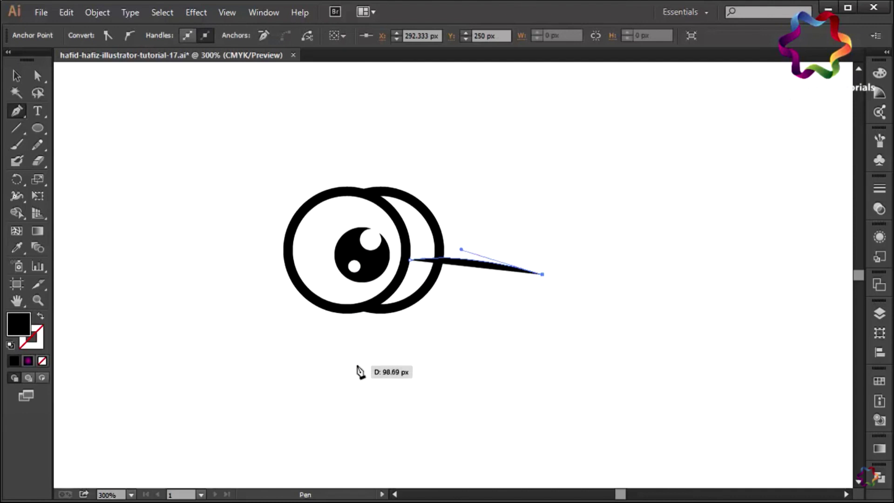
pyautogui.moveTo(357, 365); pyautogui.dragTo(297, 421)
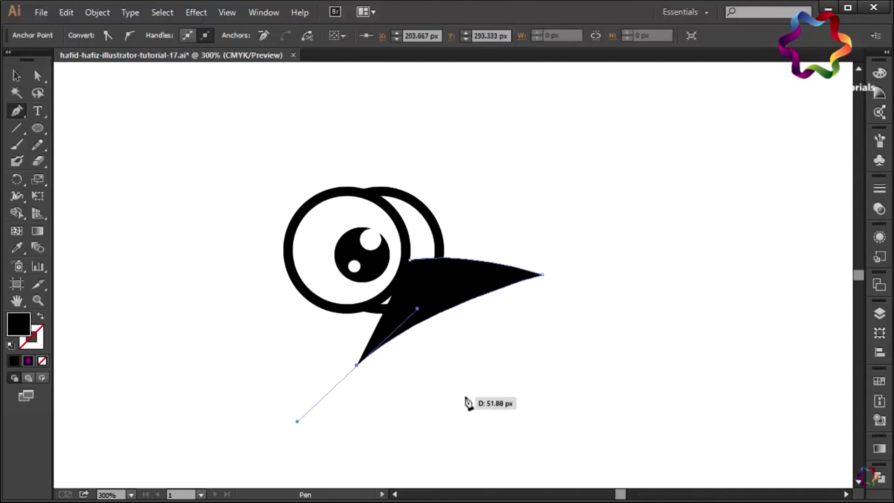
pyautogui.click(500, 390)
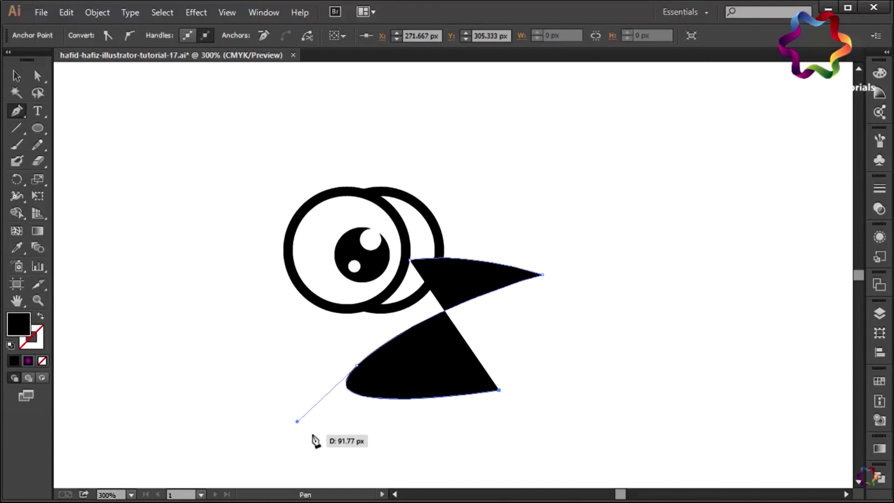
pyautogui.moveTo(312, 434); pyautogui.dragTo(213, 427)
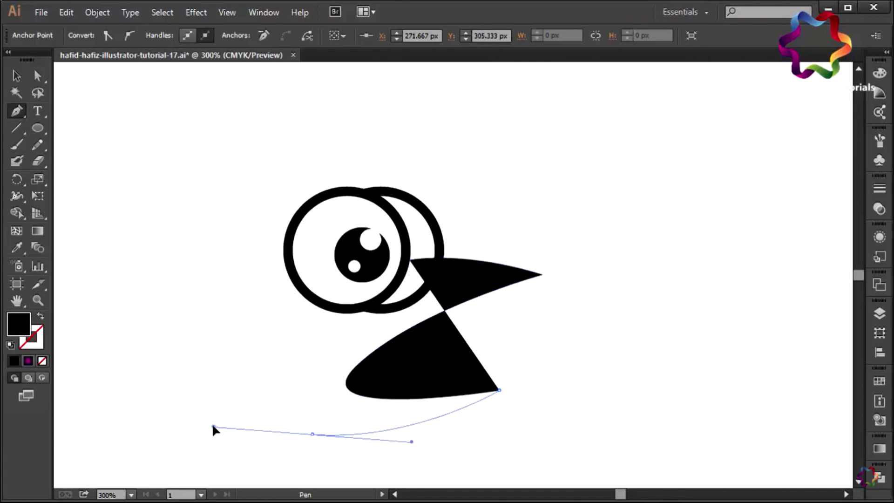
pyautogui.click(308, 302)
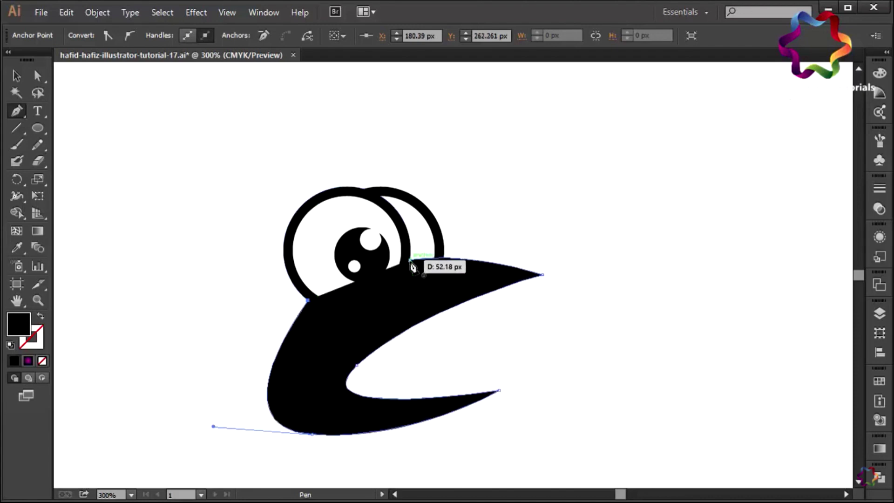
pyautogui.moveTo(411, 262); pyautogui.dragTo(450, 184)
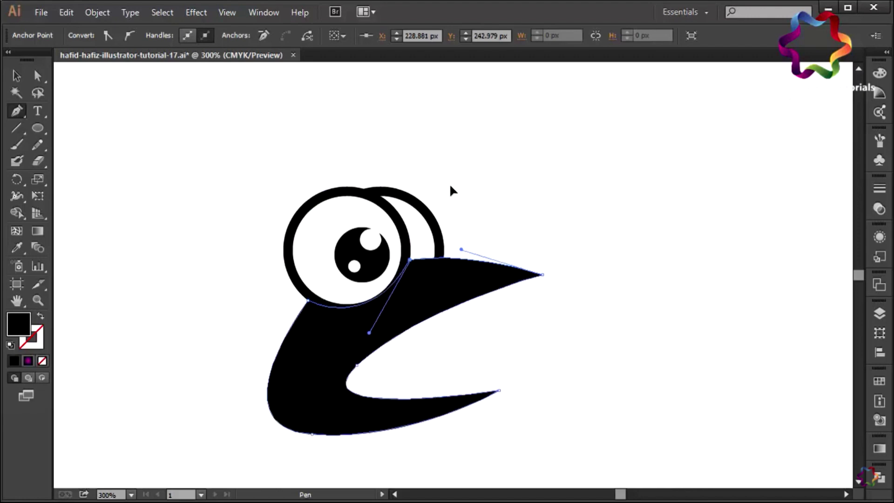
# - Send the eye-and-beak selection to the back via Arrange, then select just the beak
pyautogui.click(16, 78)
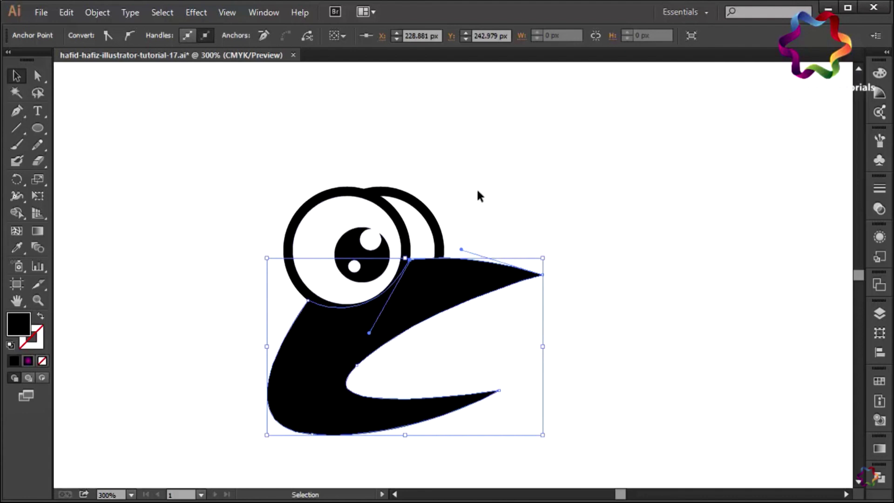
pyautogui.moveTo(480, 191); pyautogui.dragTo(422, 299)
pyautogui.rightClick(422, 298)
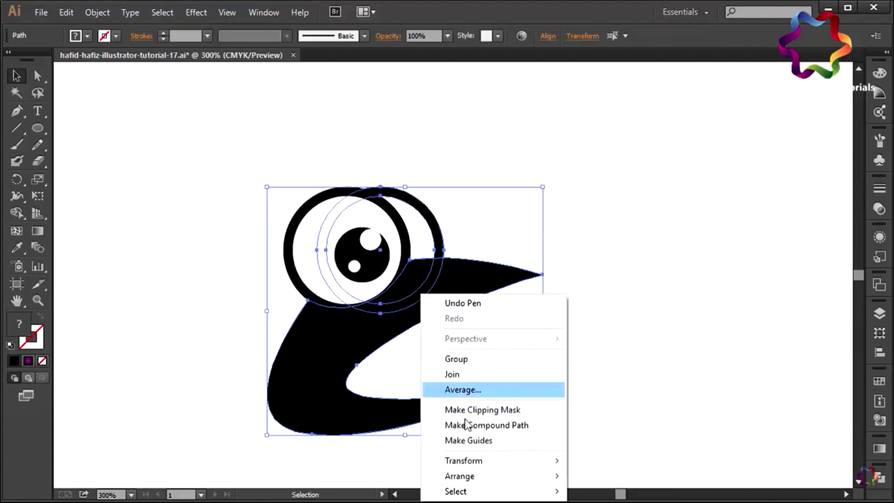
pyautogui.click(284, 456)
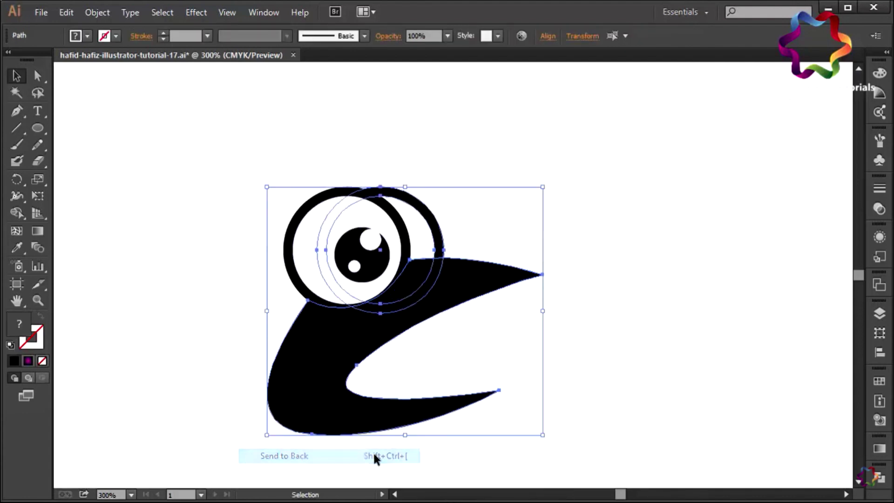
pyautogui.click(187, 396)
pyautogui.click(304, 383)
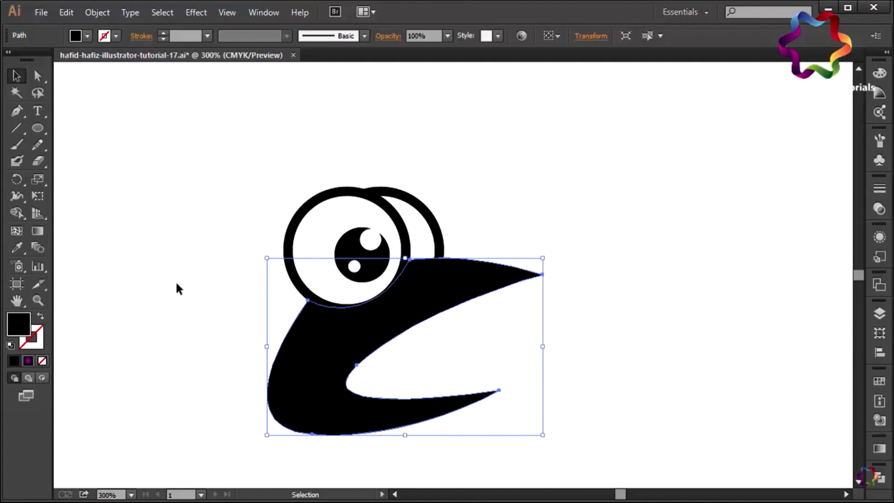
# - Adjust the beak's top anchors and curve handles where it meets the eye ring, then deselect
pyautogui.click(38, 76)
pyautogui.moveTo(307, 301); pyautogui.dragTo(311, 293)
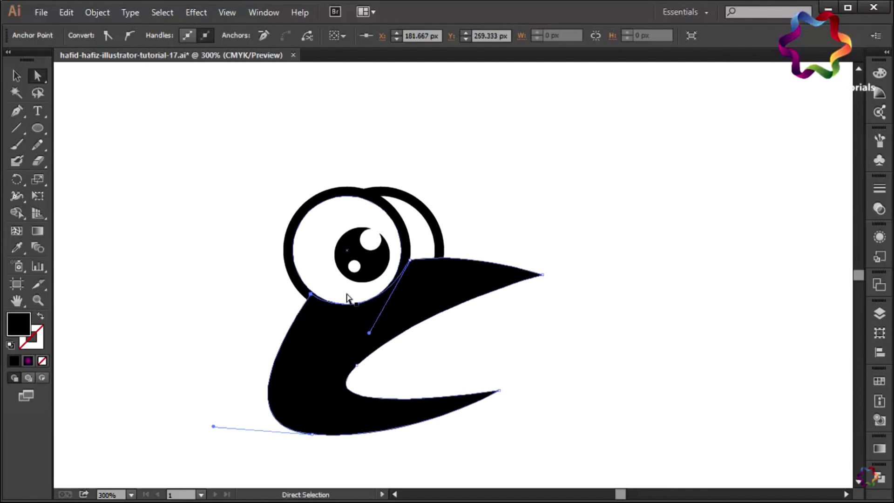
pyautogui.press('Up')
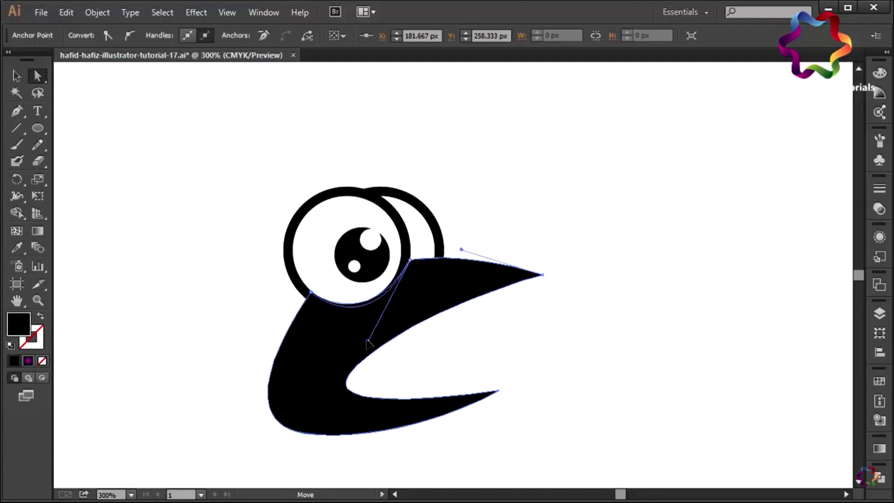
pyautogui.moveTo(371, 336); pyautogui.dragTo(369, 342)
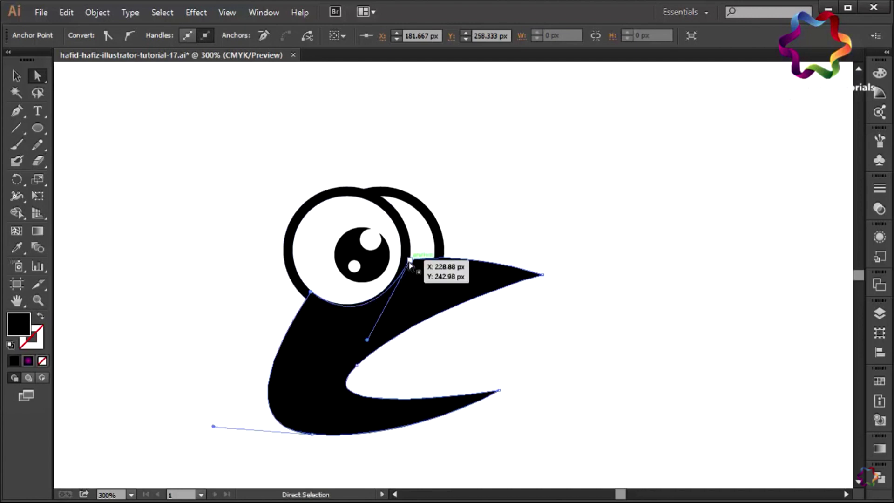
pyautogui.moveTo(407, 263); pyautogui.dragTo(401, 265)
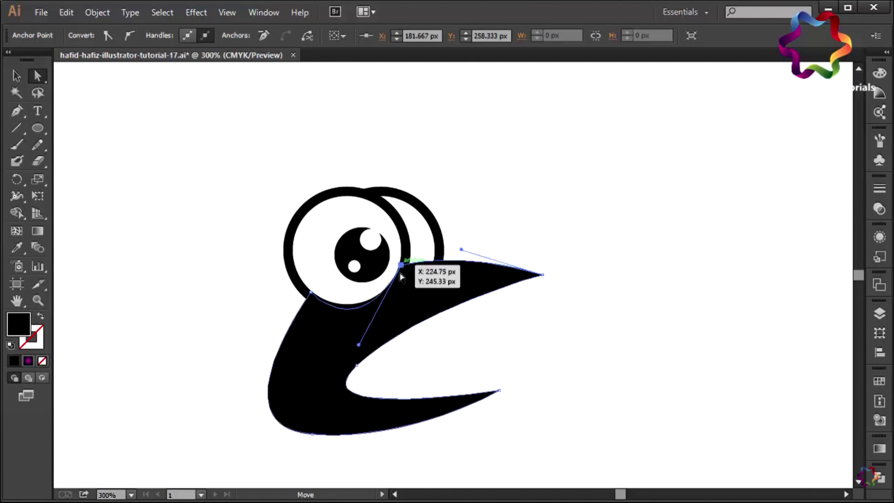
pyautogui.moveTo(359, 345); pyautogui.dragTo(362, 336)
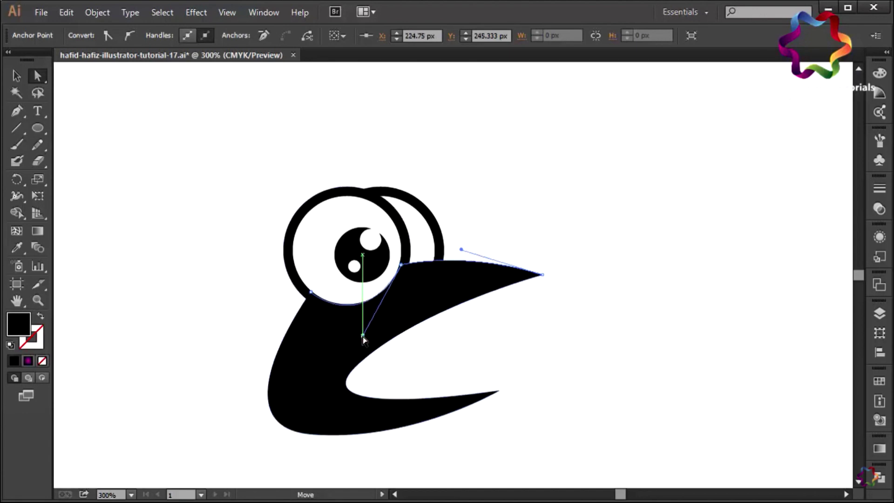
pyautogui.click(213, 331)
pyautogui.click(311, 343)
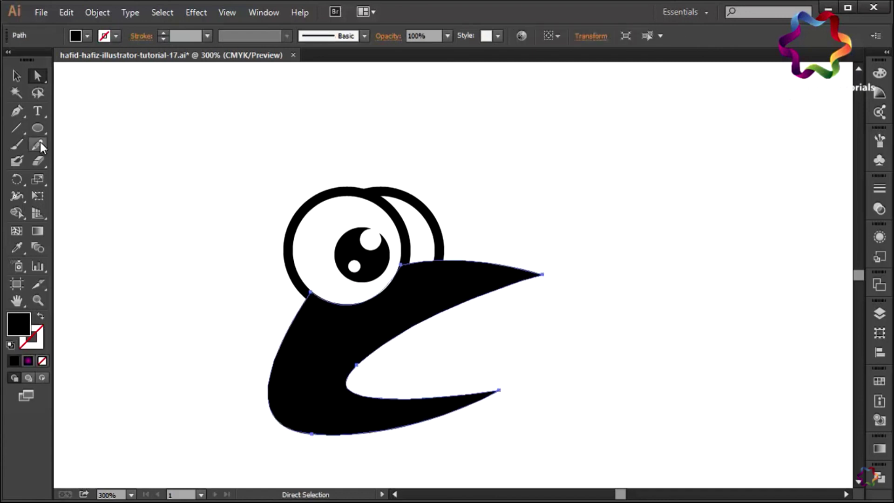
pyautogui.click(18, 78)
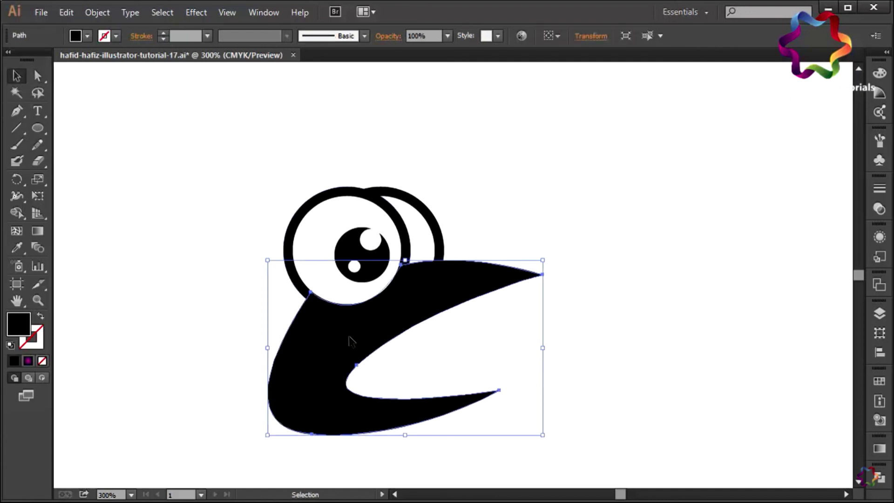
pyautogui.click(191, 279)
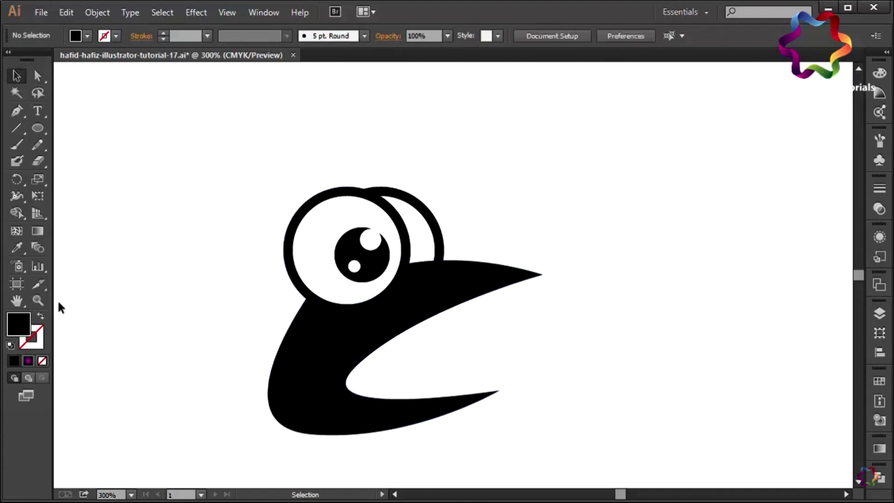
# - With a white fill, pen-draw the inner shape's upper edge from the ring to near the beak tip
pyautogui.click(23, 249)
pyautogui.click(98, 230)
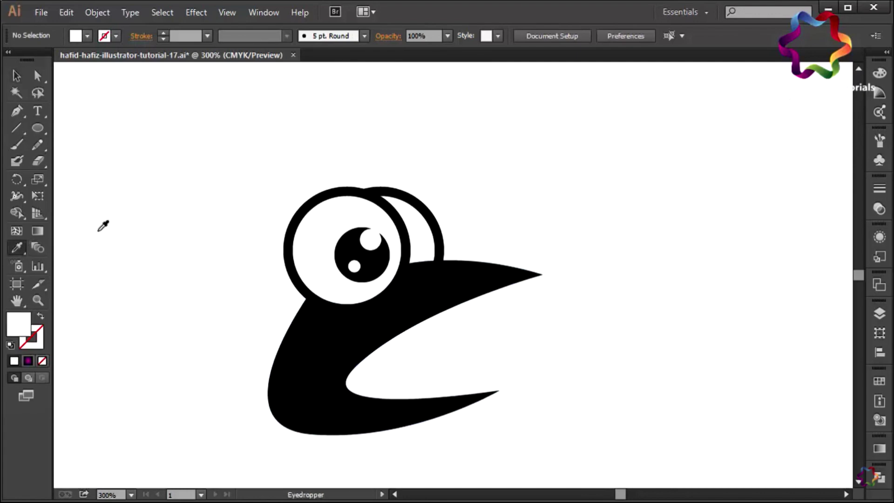
pyautogui.click(18, 111)
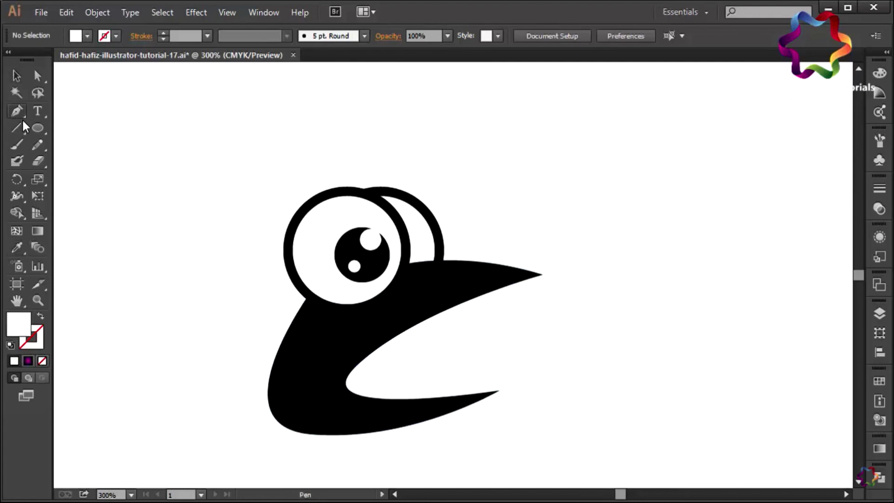
pyautogui.click(312, 308)
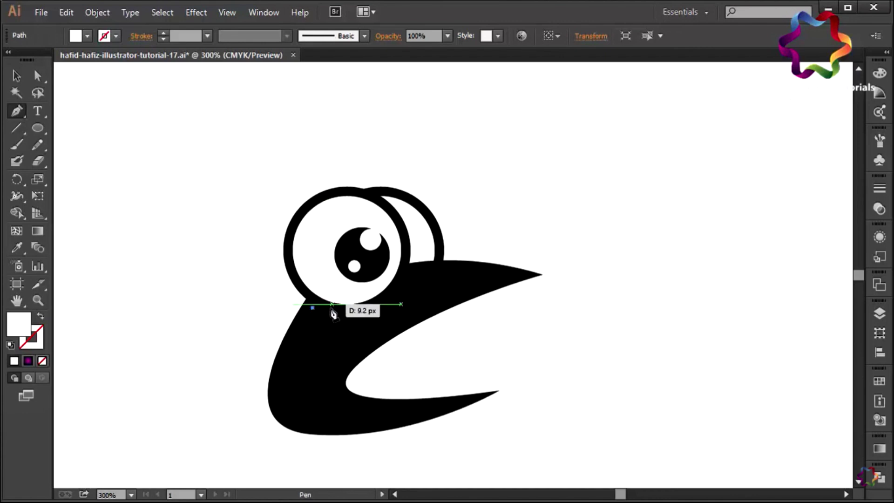
pyautogui.hotkey('ctrl', 'z')
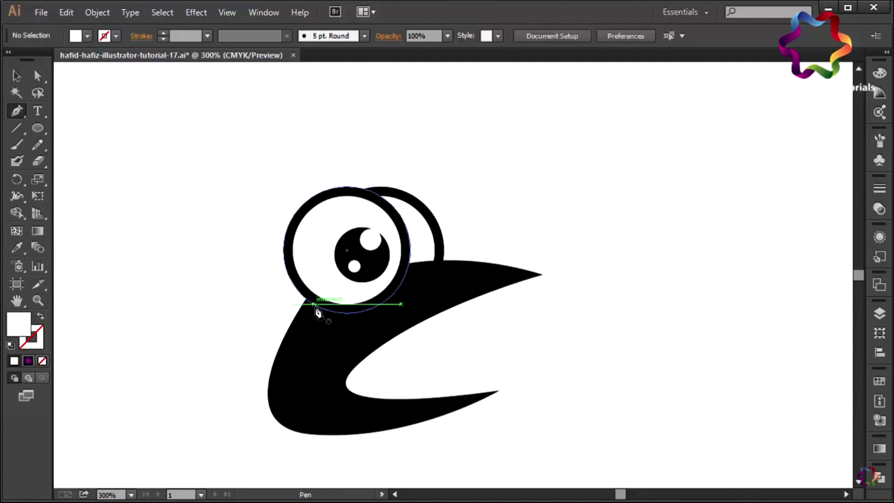
pyautogui.click(313, 304)
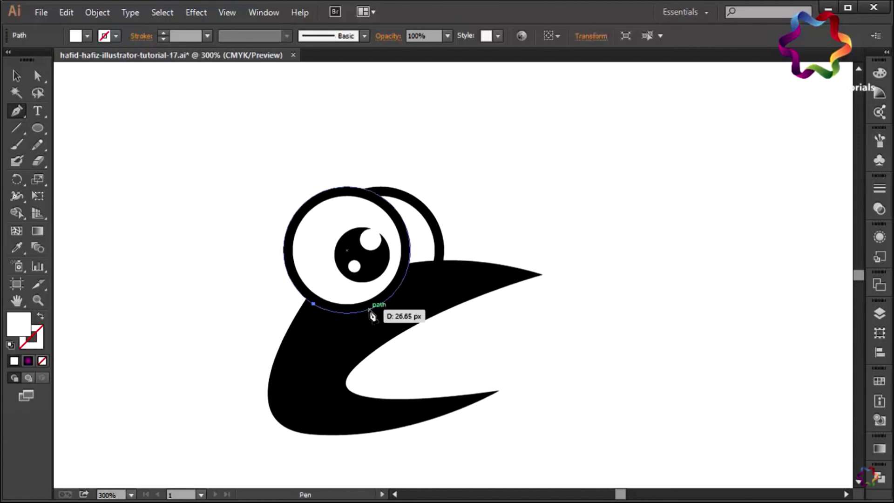
pyautogui.moveTo(370, 310); pyautogui.dragTo(408, 300)
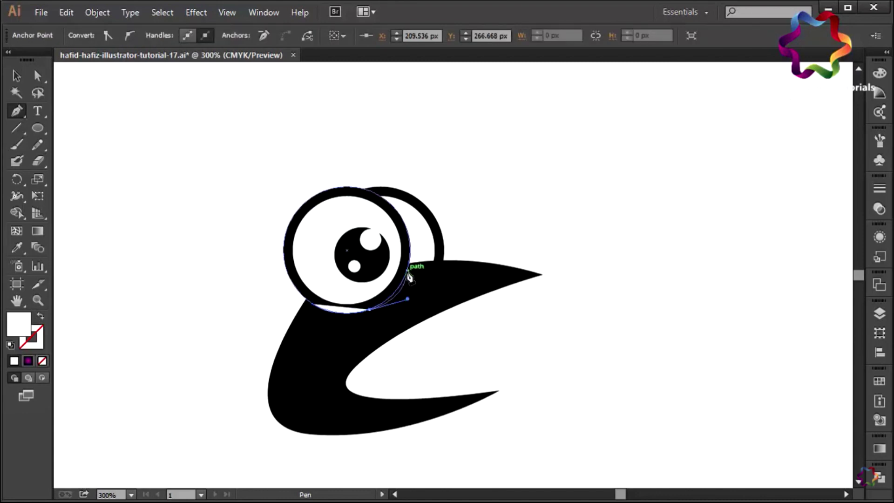
pyautogui.click(408, 271)
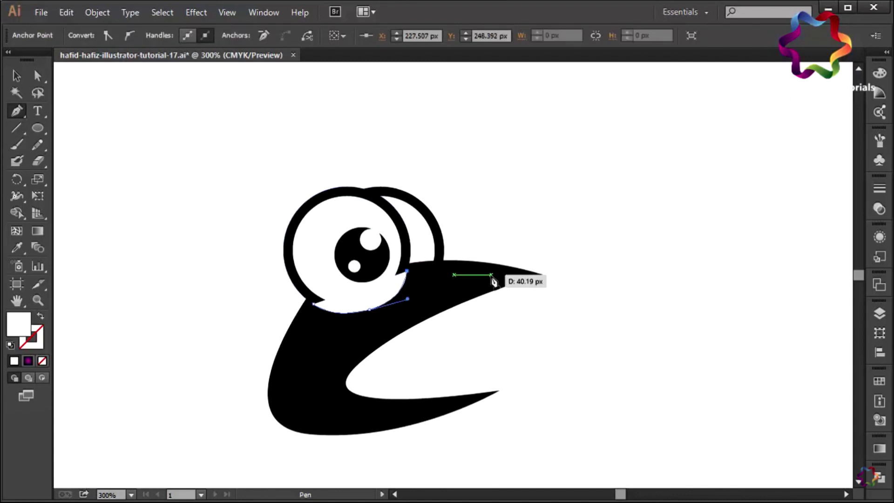
pyautogui.moveTo(495, 276); pyautogui.dragTo(536, 285)
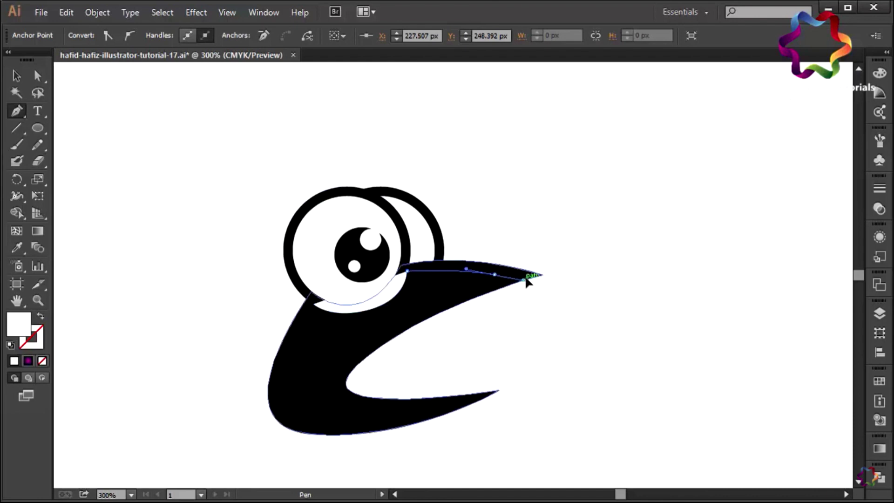
pyautogui.click(494, 275)
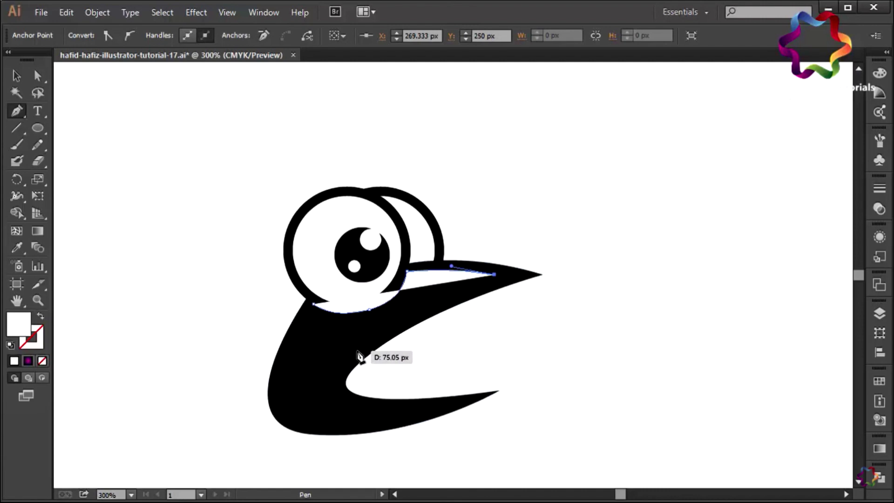
# - Continue the white shape down through the lower beak and jaw, closing it at the neck
pyautogui.moveTo(357, 350); pyautogui.dragTo(310, 403)
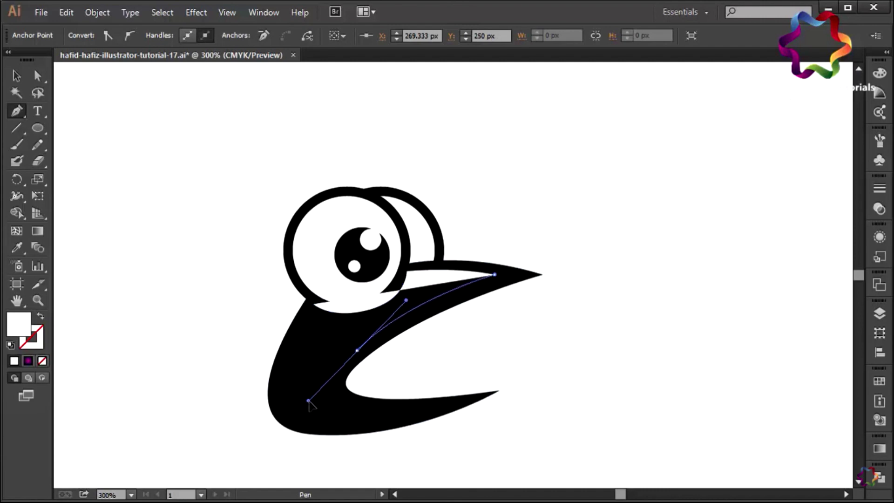
pyautogui.click(401, 415)
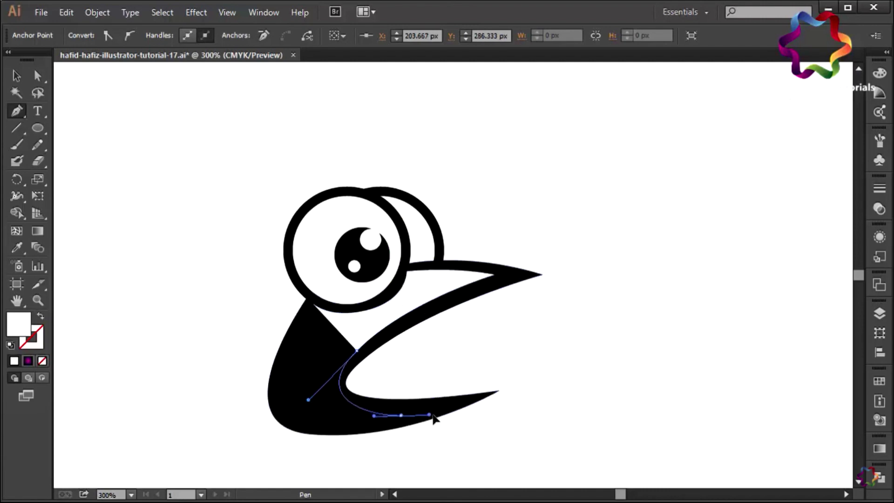
pyautogui.hotkey('ctrl', 'z')
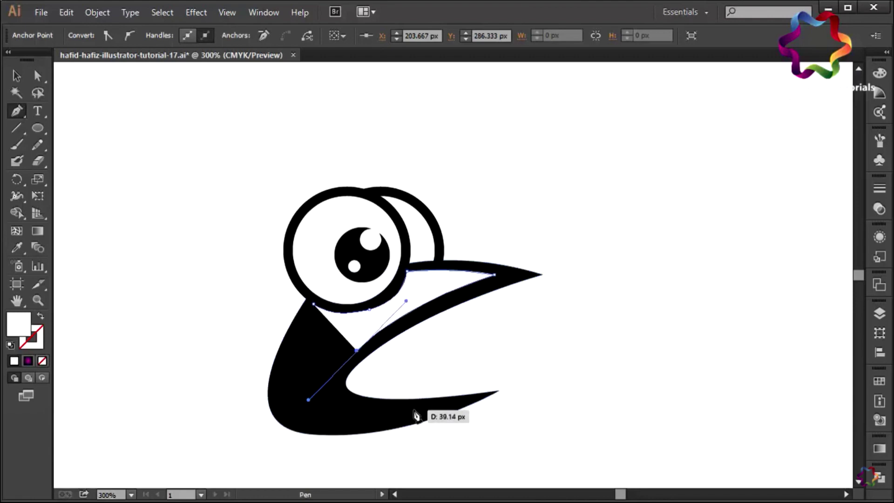
pyautogui.moveTo(415, 412); pyautogui.dragTo(501, 406)
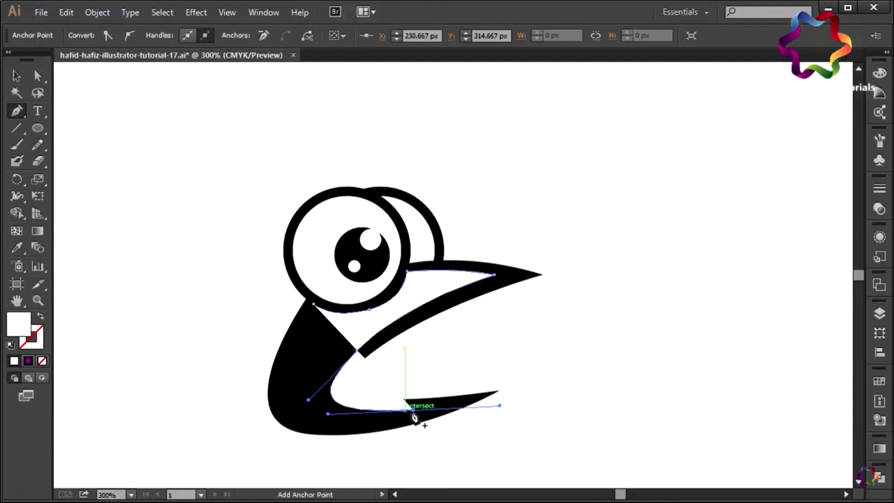
pyautogui.click(414, 410)
pyautogui.moveTo(303, 418); pyautogui.dragTo(245, 401)
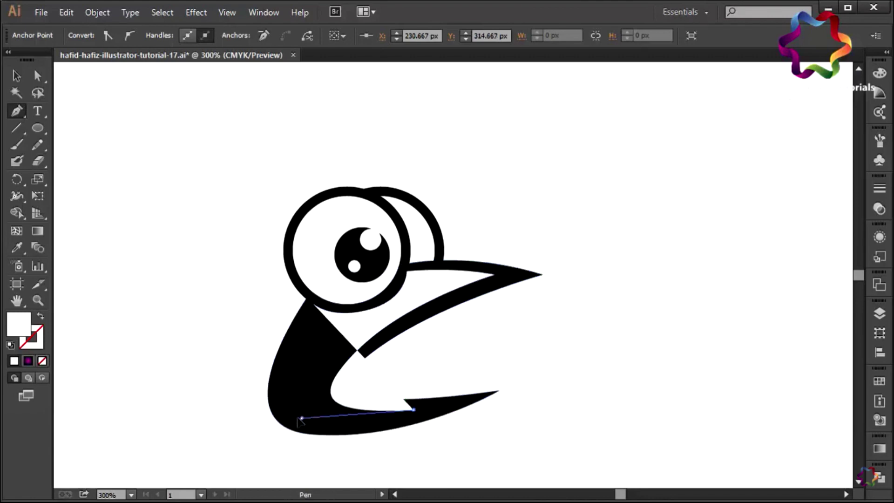
pyautogui.moveTo(313, 303); pyautogui.dragTo(334, 272)
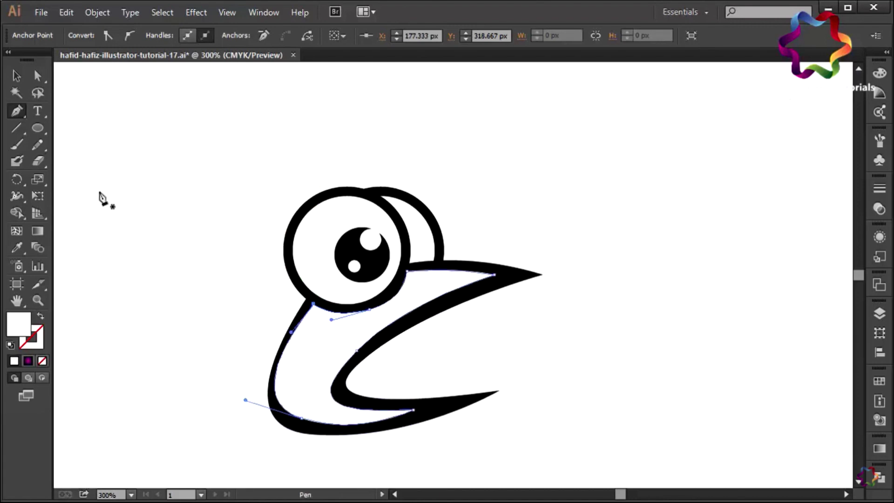
# - Reshape the white shape's lower-left curve and bottom anchor with Direct Selection
pyautogui.click(38, 76)
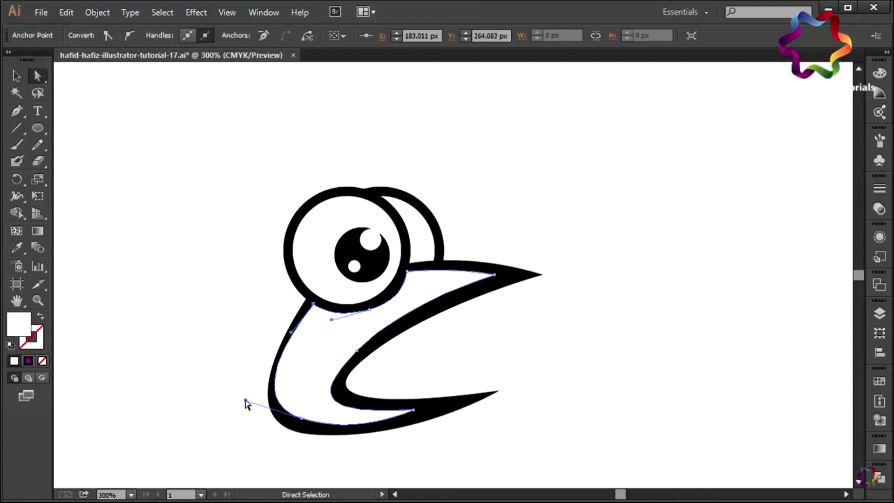
pyautogui.moveTo(248, 402); pyautogui.dragTo(256, 412)
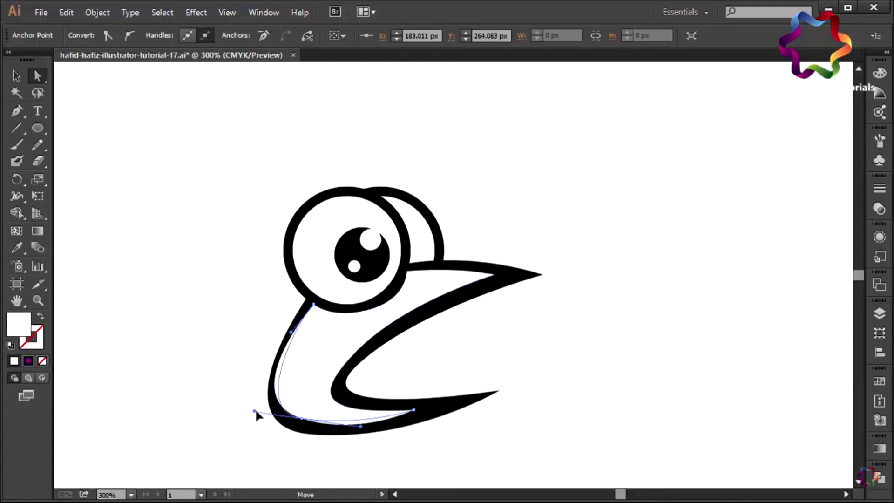
pyautogui.moveTo(256, 413); pyautogui.dragTo(303, 423)
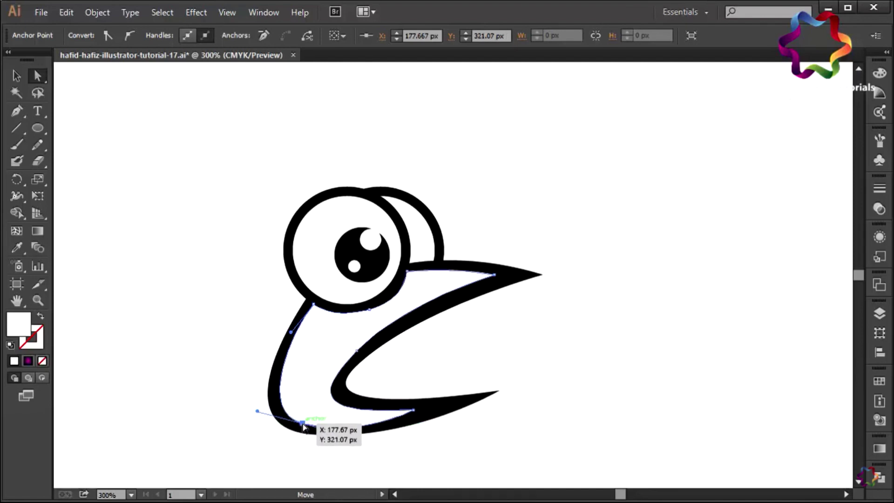
pyautogui.click(186, 433)
pyautogui.moveTo(414, 410); pyautogui.dragTo(435, 408)
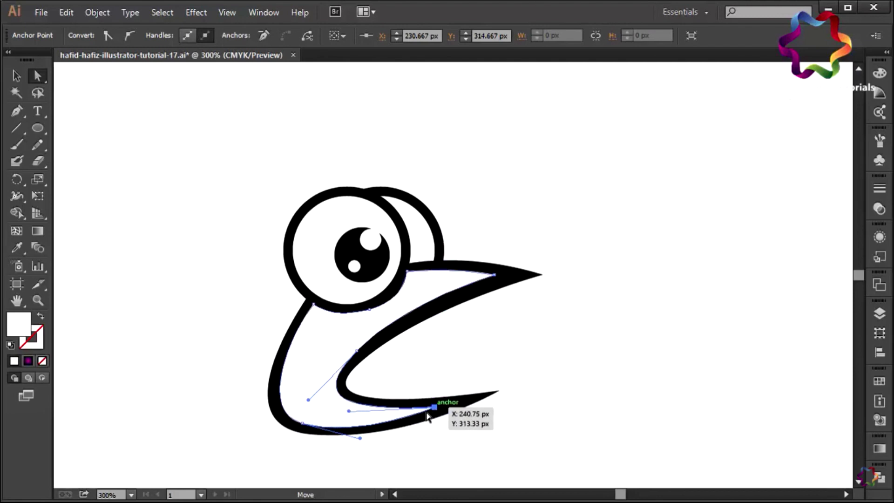
pyautogui.click(357, 434)
pyautogui.click(357, 434)
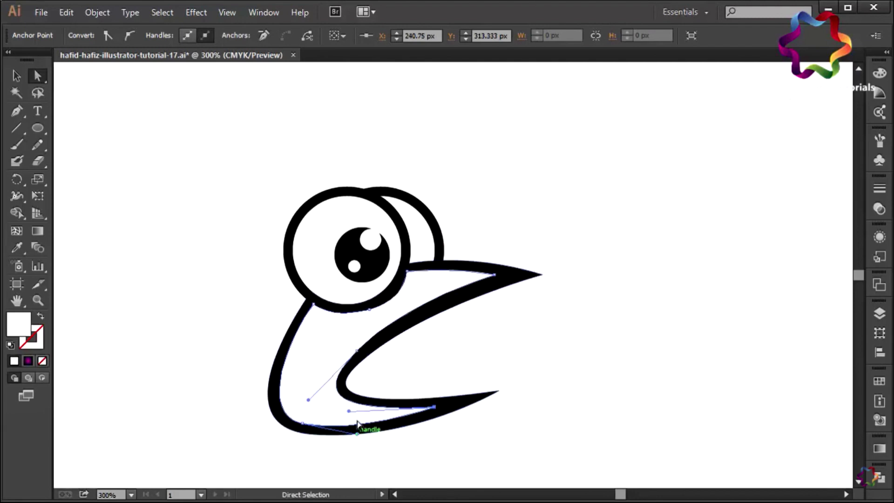
# - Move the upper-beak anchor nearer the beak tip, then select the whole shape
pyautogui.click(391, 363)
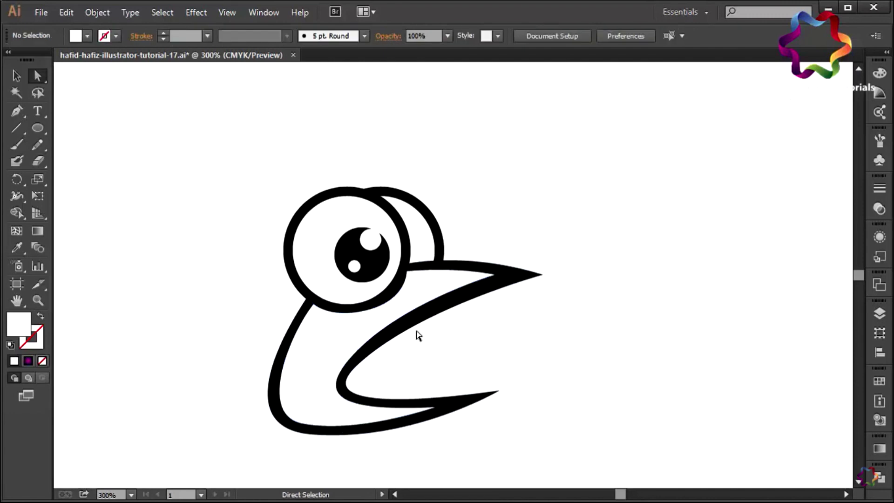
pyautogui.click(407, 271)
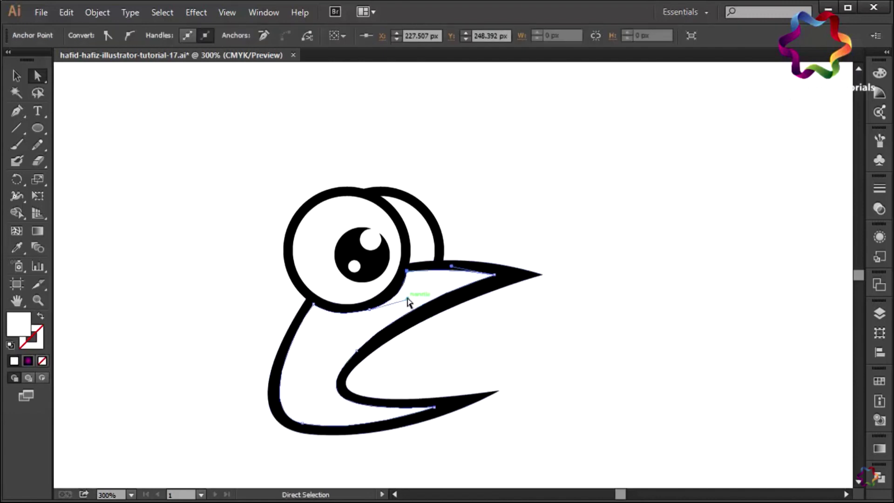
pyautogui.click(414, 349)
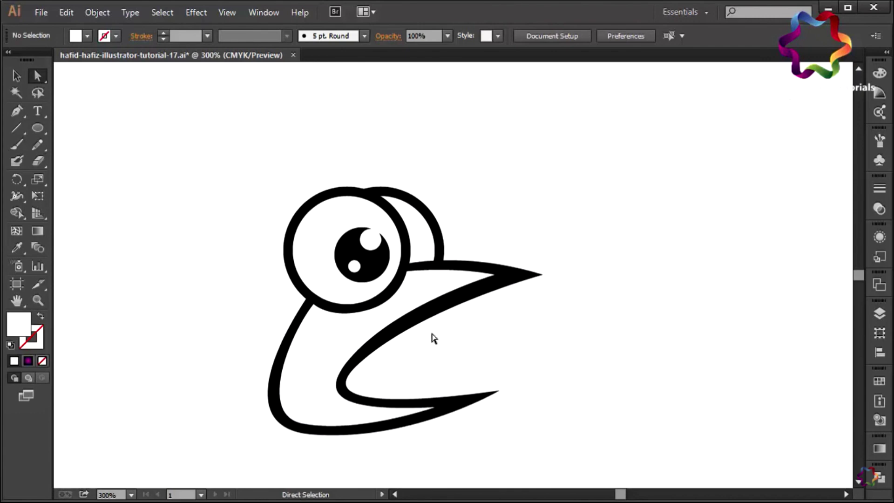
pyautogui.moveTo(493, 277); pyautogui.dragTo(507, 277)
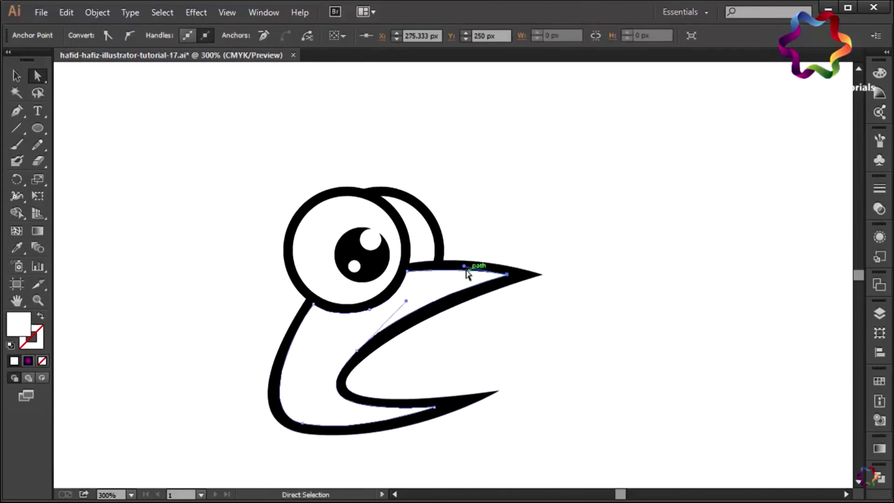
pyautogui.moveTo(461, 265); pyautogui.dragTo(459, 264)
pyautogui.click(422, 349)
pyautogui.click(310, 347)
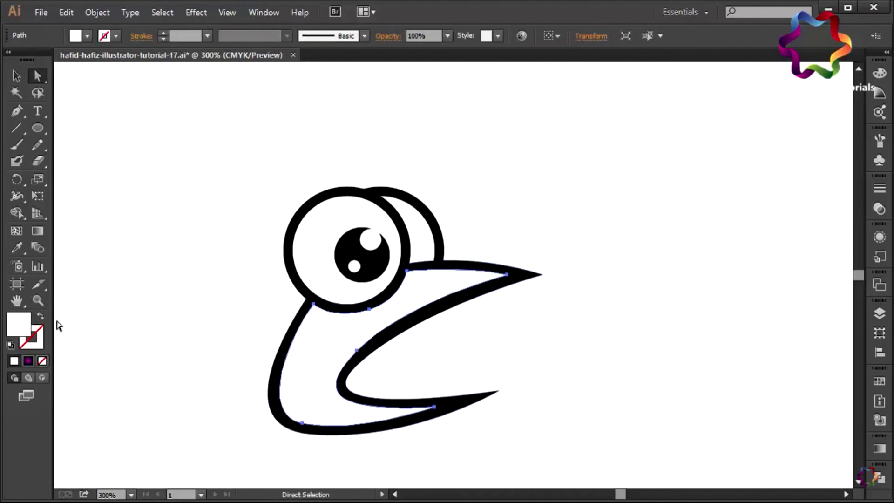
# - Fill the inner beak shape with yellow FFBC00, then deselect it
pyautogui.doubleClick(18, 324)
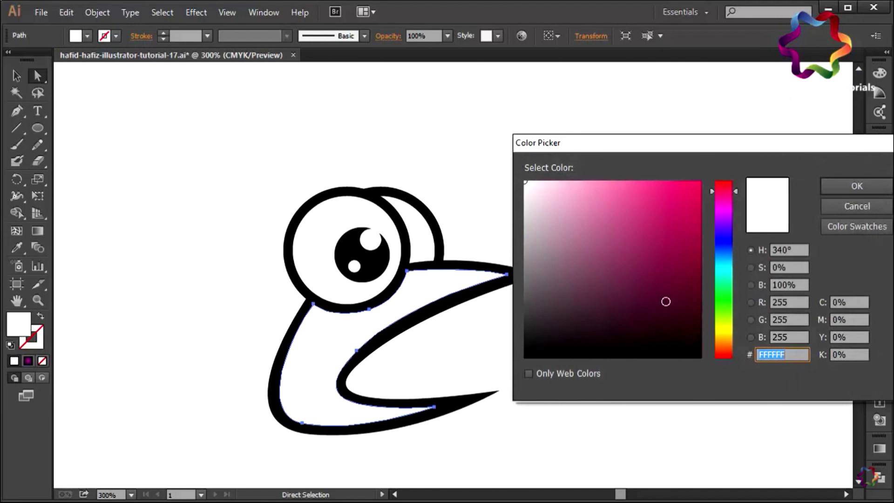
pyautogui.moveTo(713, 332); pyautogui.dragTo(726, 337)
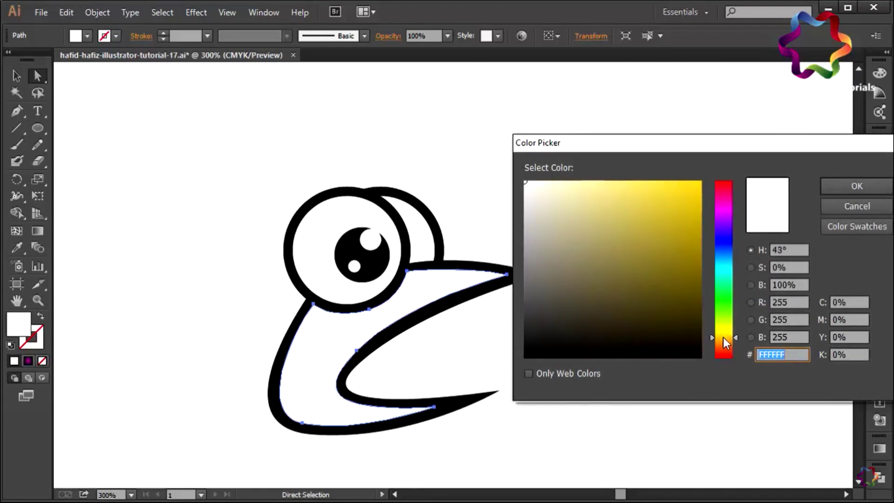
pyautogui.click(686, 252)
pyautogui.moveTo(686, 252); pyautogui.dragTo(713, 183)
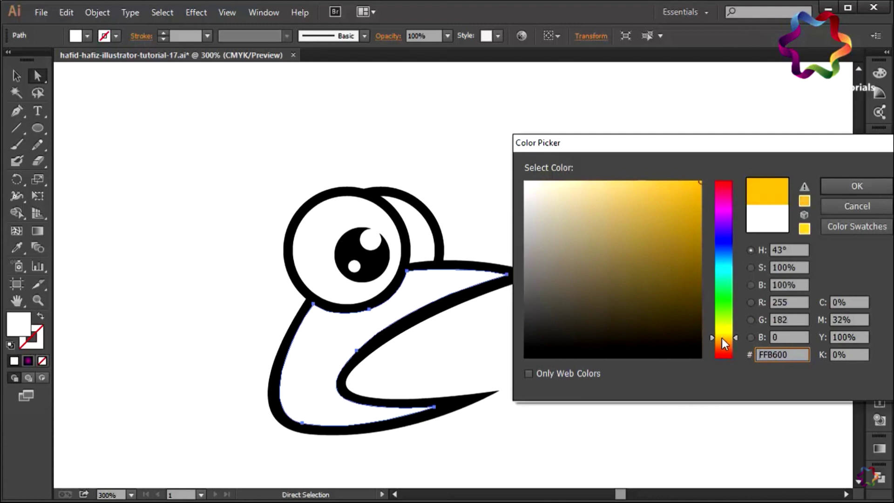
pyautogui.moveTo(722, 336); pyautogui.dragTo(729, 332)
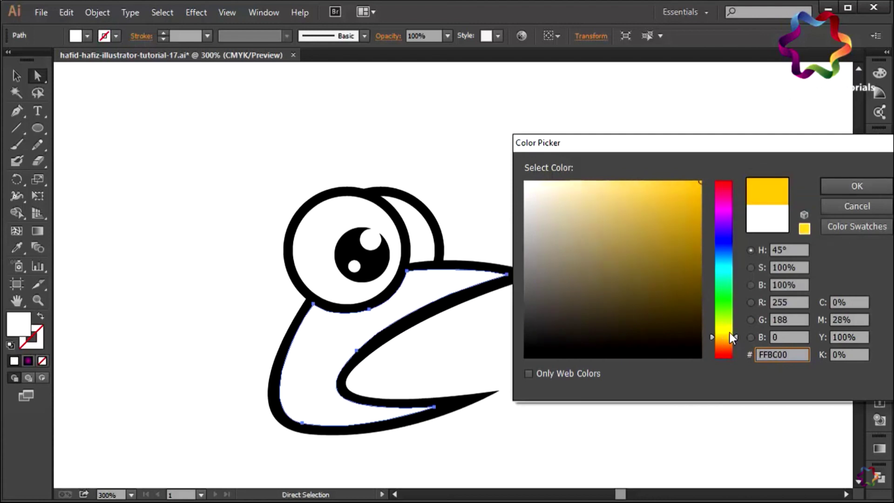
pyautogui.click(846, 194)
pyautogui.click(17, 78)
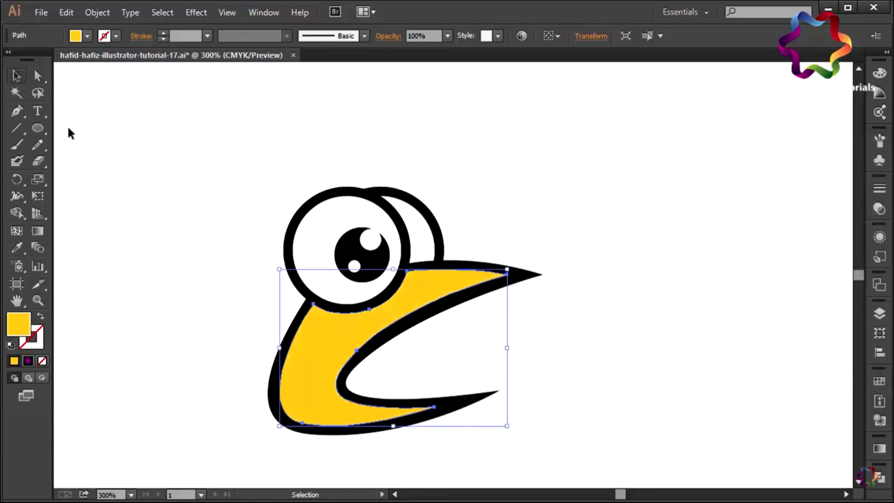
pyautogui.click(79, 153)
# - Draw a small oval nostril on the upper beak and make it black by sampling the pupil
pyautogui.click(36, 129)
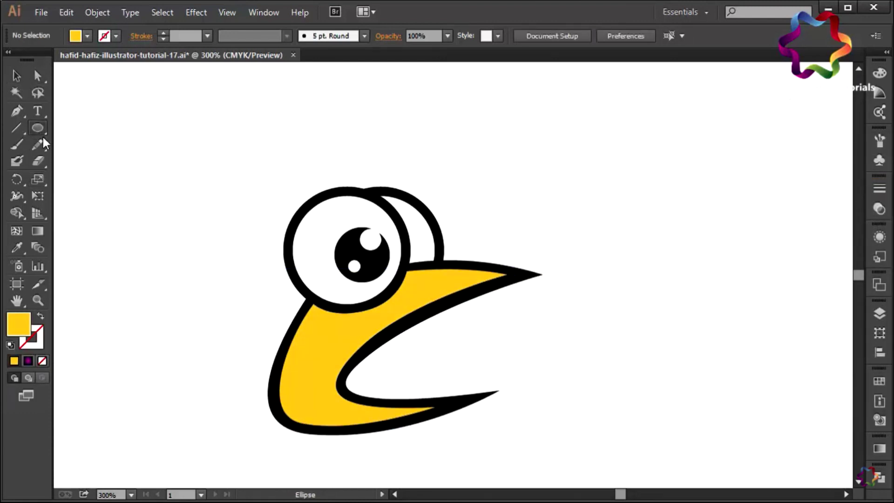
pyautogui.moveTo(104, 233); pyautogui.dragTo(125, 251)
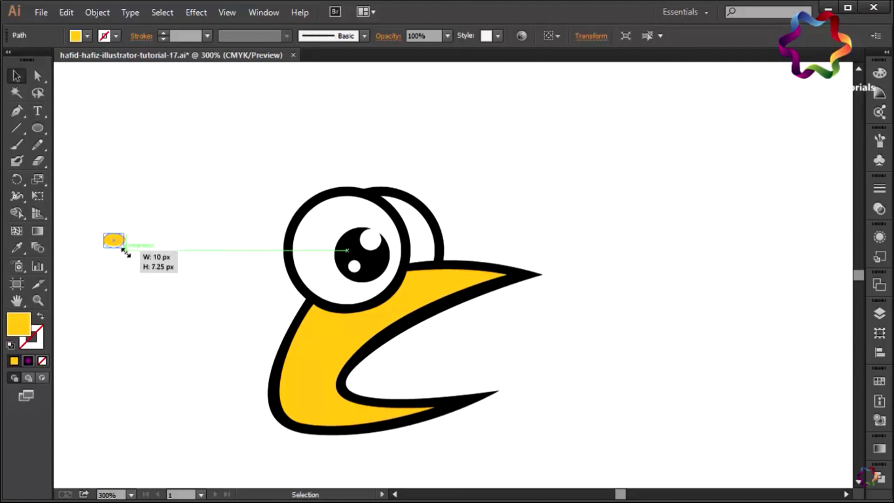
pyautogui.click(21, 250)
pyautogui.click(362, 258)
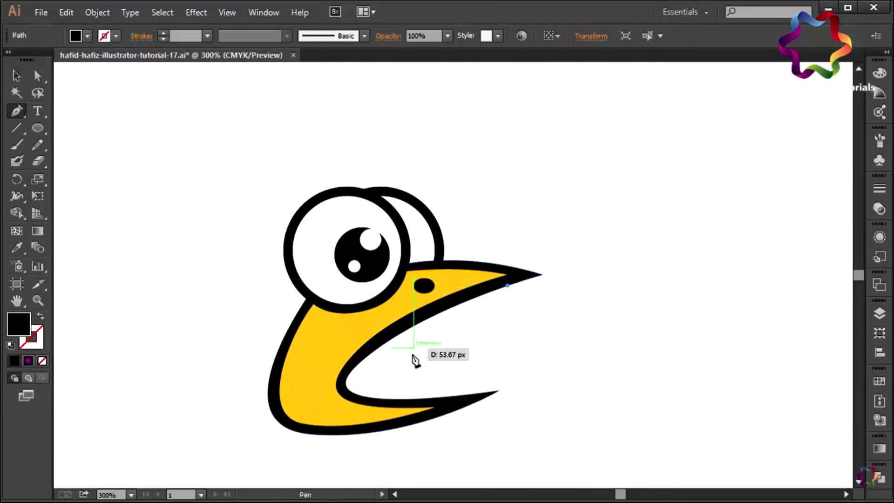
# - Pen a first closed curved shape inside the beak opening
pyautogui.click(408, 407)
pyautogui.click(498, 391)
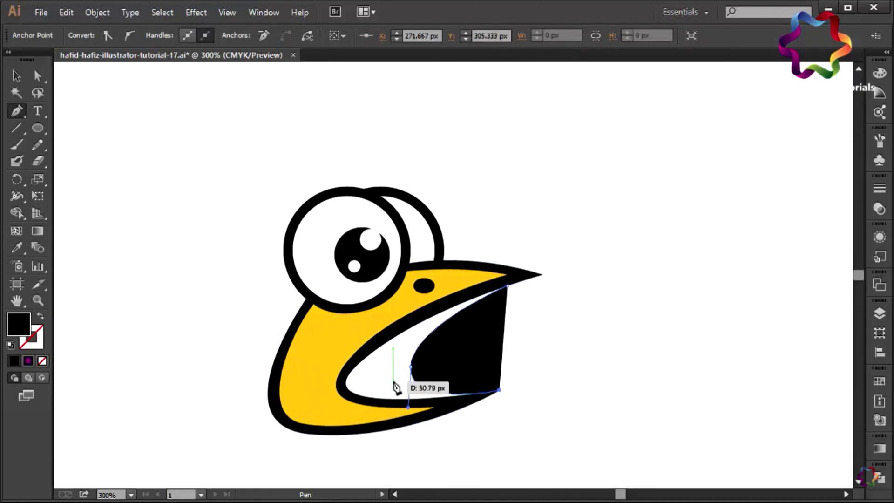
pyautogui.moveTo(394, 382); pyautogui.dragTo(379, 348)
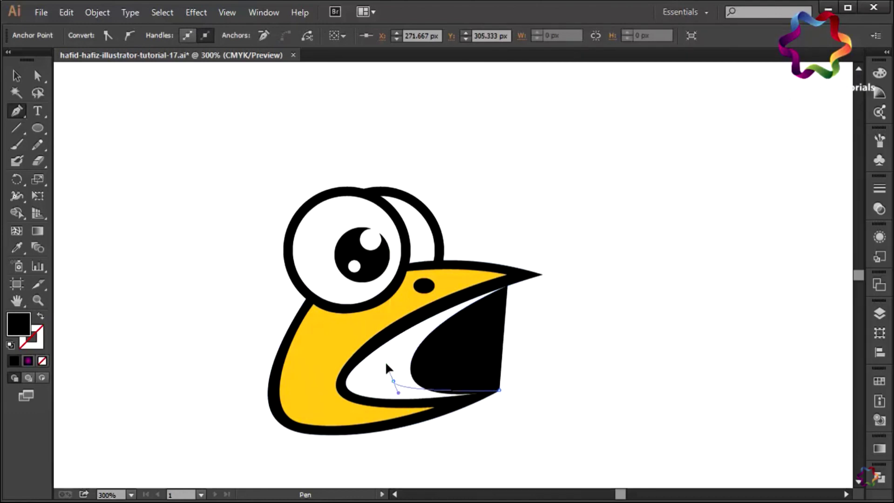
pyautogui.click(460, 299)
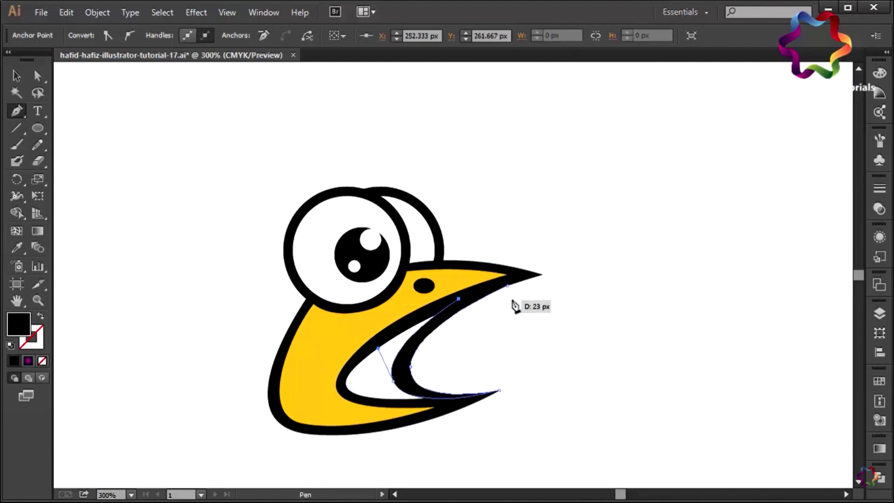
pyautogui.click(508, 286)
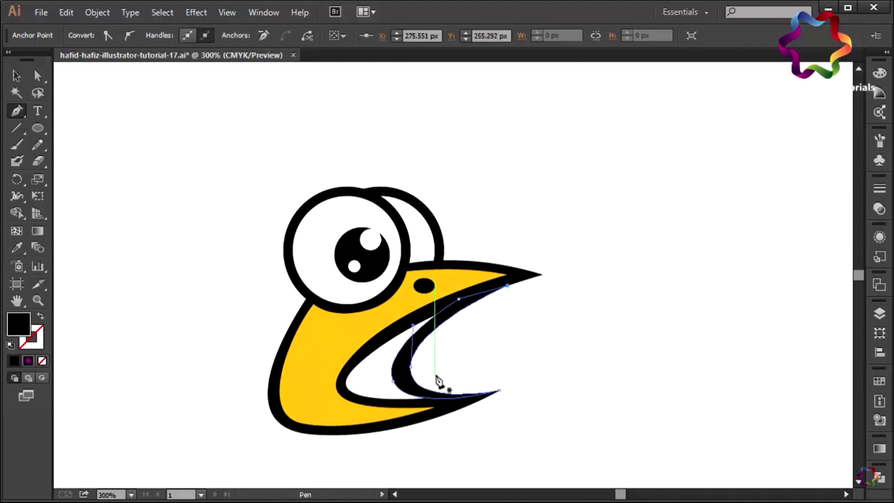
# - Pen a second closed mouth shape from the upper jaw to the lower jaw, then select it
pyautogui.click(386, 334)
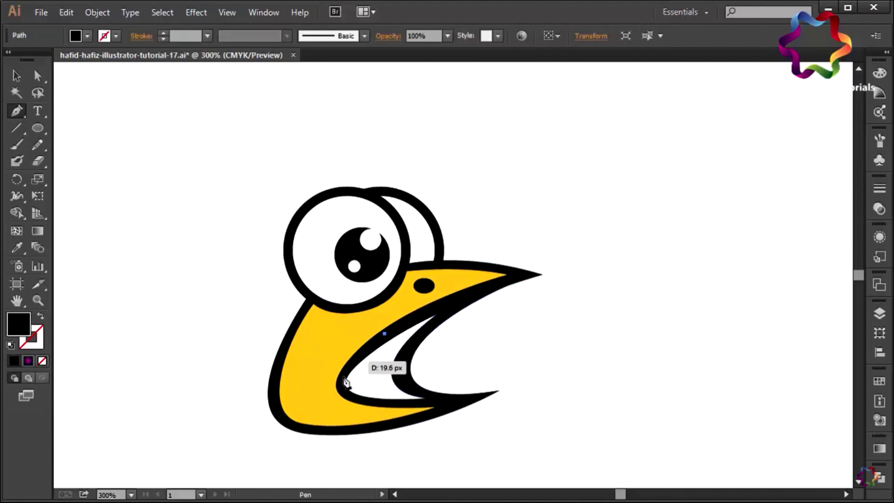
pyautogui.moveTo(343, 388); pyautogui.dragTo(348, 412)
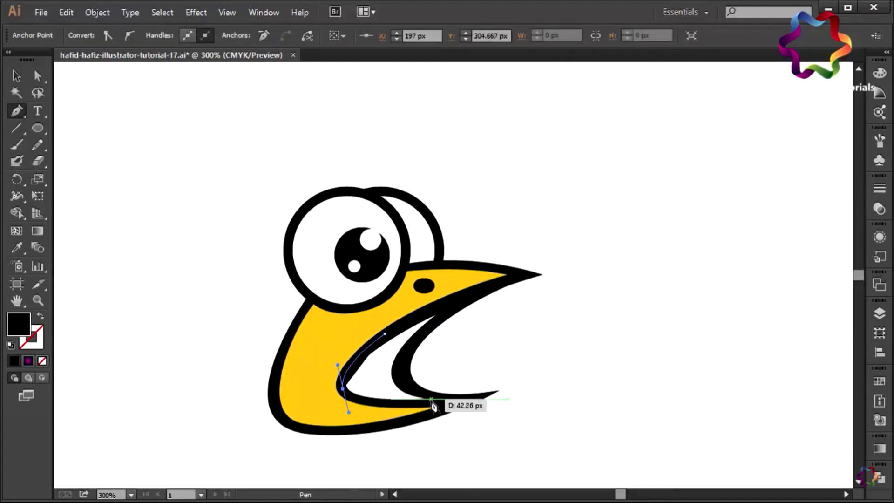
pyautogui.click(431, 399)
pyautogui.click(405, 379)
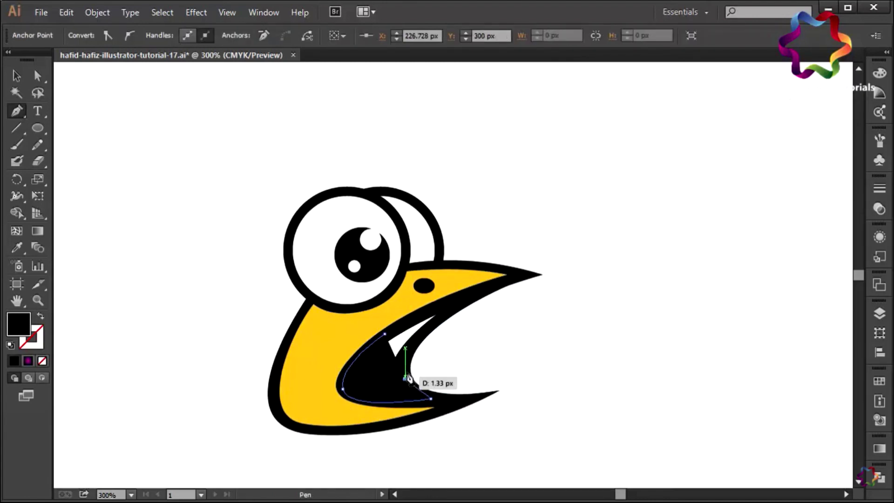
pyautogui.moveTo(443, 308); pyautogui.dragTo(480, 290)
pyautogui.click(444, 308)
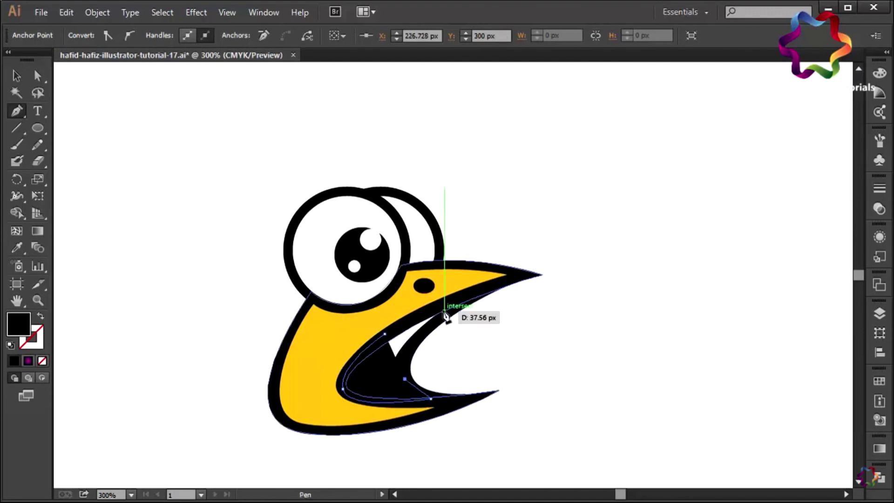
pyautogui.click(478, 282)
pyautogui.moveTo(385, 333); pyautogui.dragTo(391, 343)
pyautogui.click(343, 388)
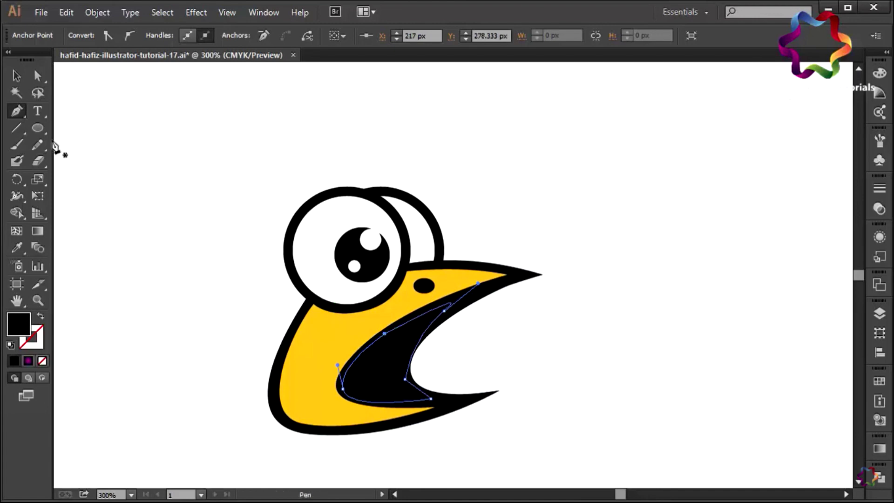
pyautogui.click(14, 80)
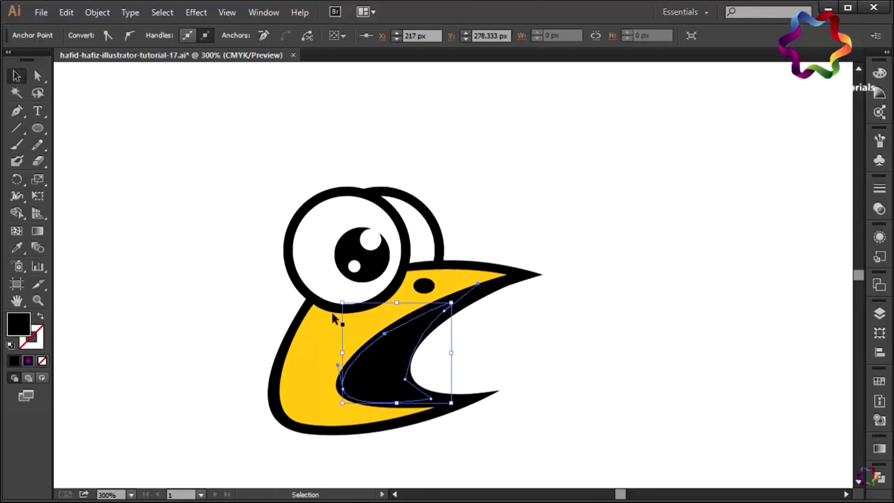
# - Send the mouth shape to the back and fill it with the dark red 4F040D swatch
pyautogui.rightClick(384, 362)
pyautogui.moveTo(422, 338)
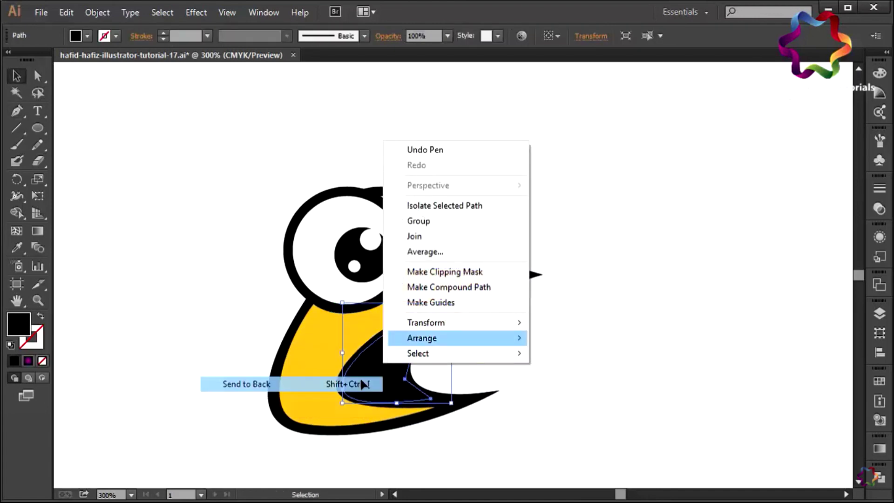
pyautogui.click(363, 383)
pyautogui.click(879, 389)
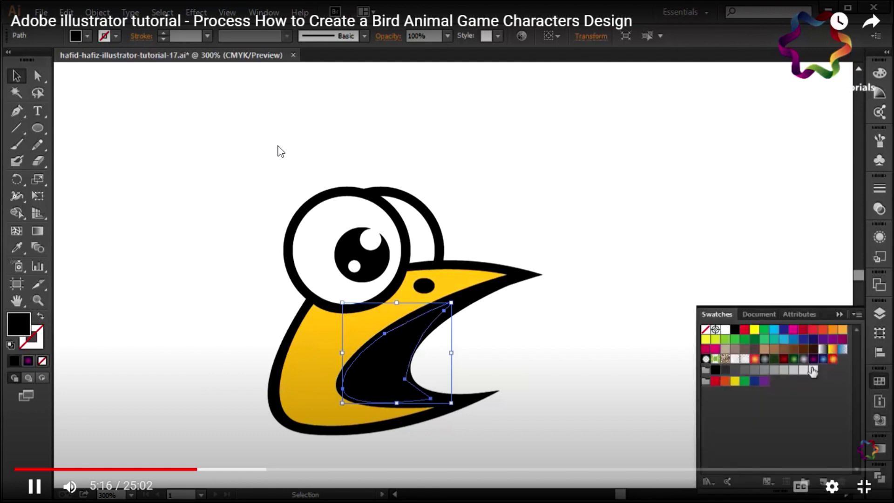
pyautogui.click(803, 330)
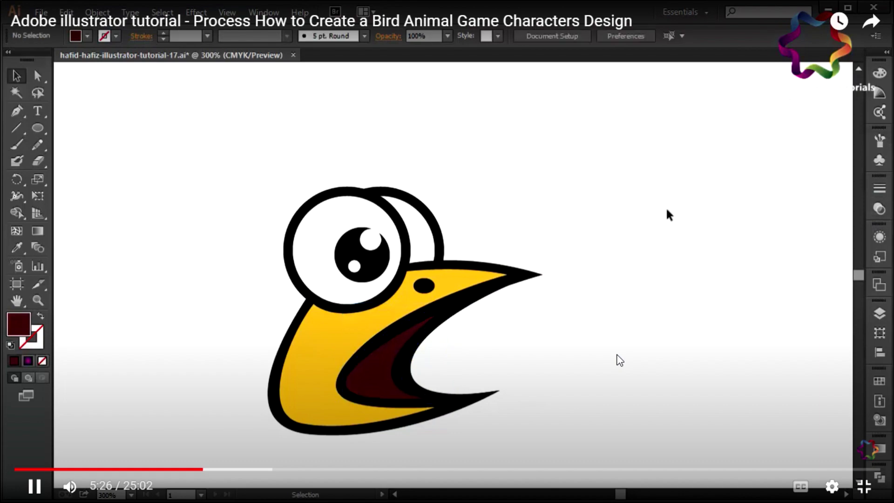
pyautogui.press('Escape')
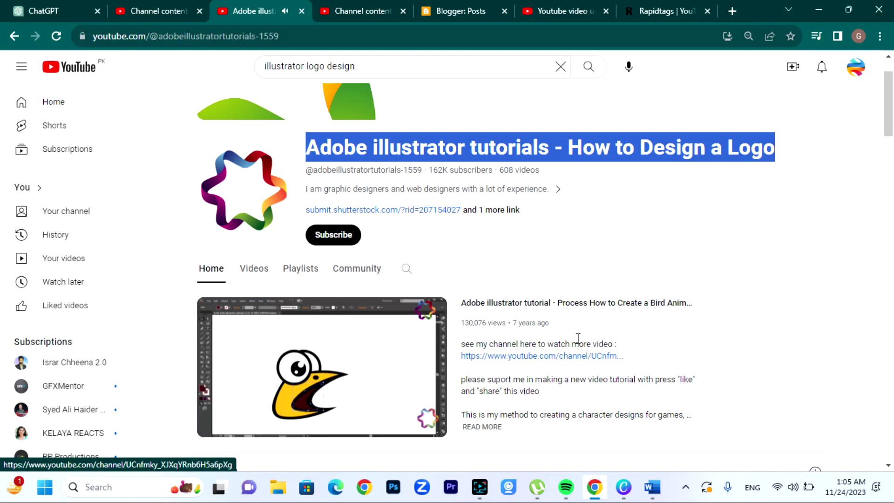
# - Scroll down to the Top Logo Design row and open the 3D Flame Fire Logo Design tutorial
pyautogui.scroll(-3, 672, 313)
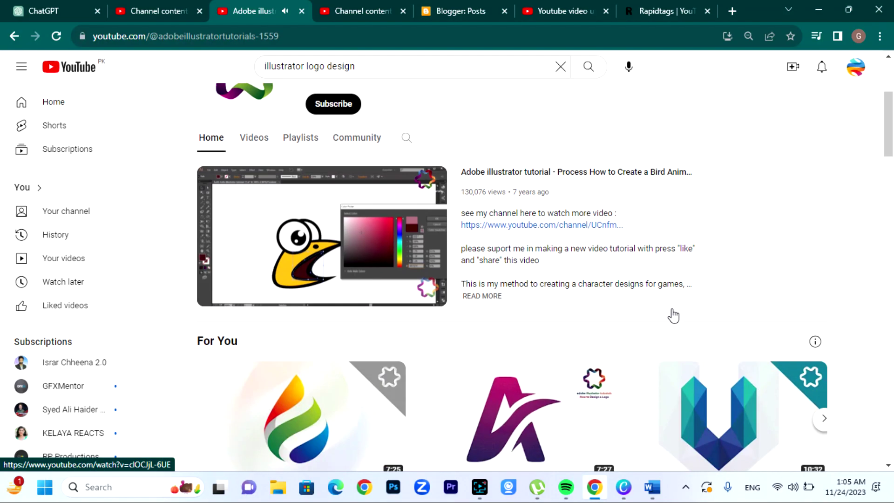
pyautogui.scroll(-3, 673, 314)
pyautogui.scroll(-4, 672, 315)
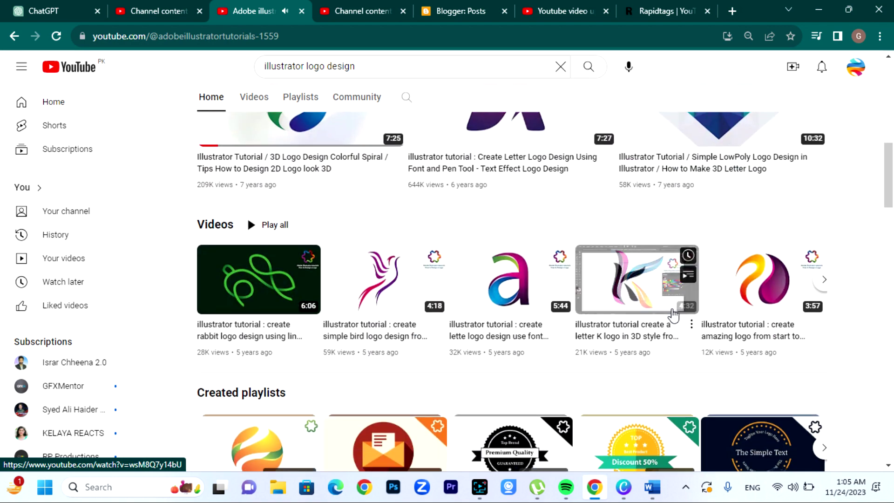
pyautogui.scroll(-4, 672, 315)
pyautogui.scroll(-4, 672, 316)
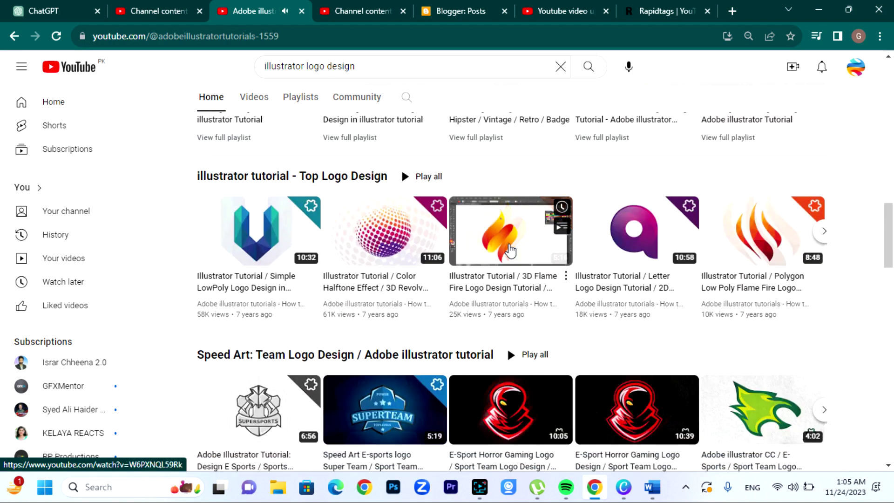
pyautogui.moveTo(510, 230)
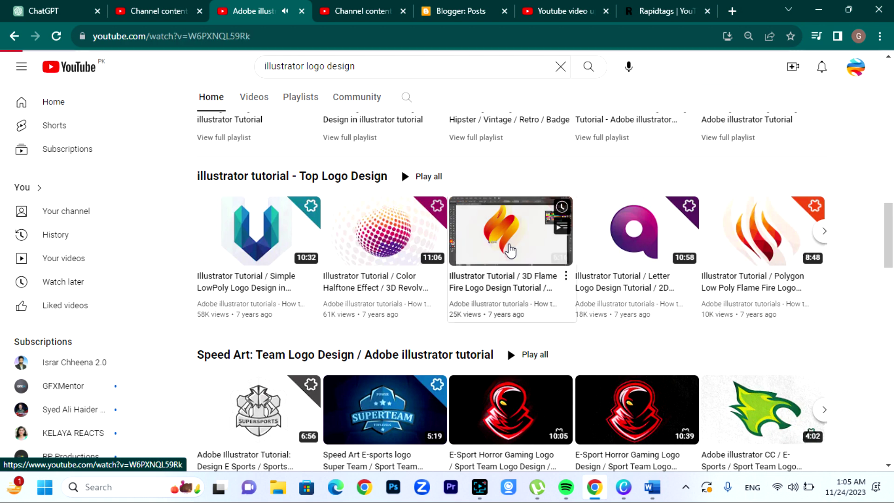
pyautogui.click(510, 250)
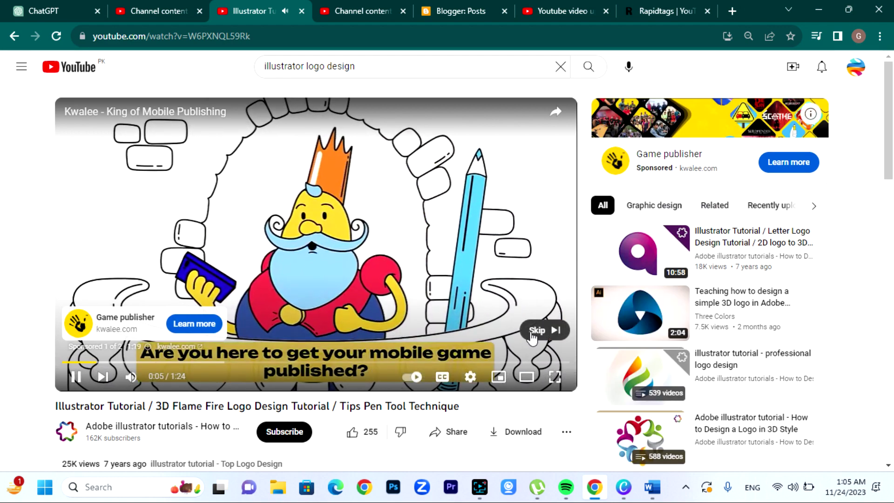
# - Skip the ad, seek ahead, copy the video title, subscribe, and switch to full screen
pyautogui.click(536, 330)
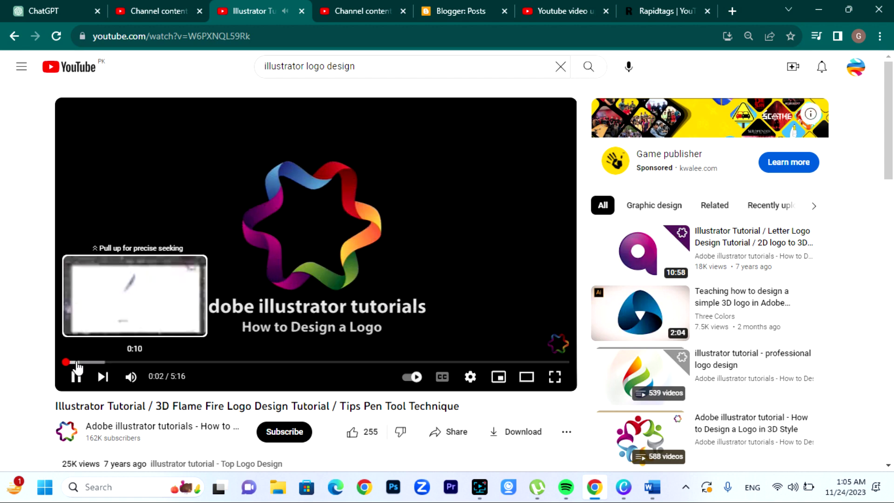
pyautogui.click(75, 363)
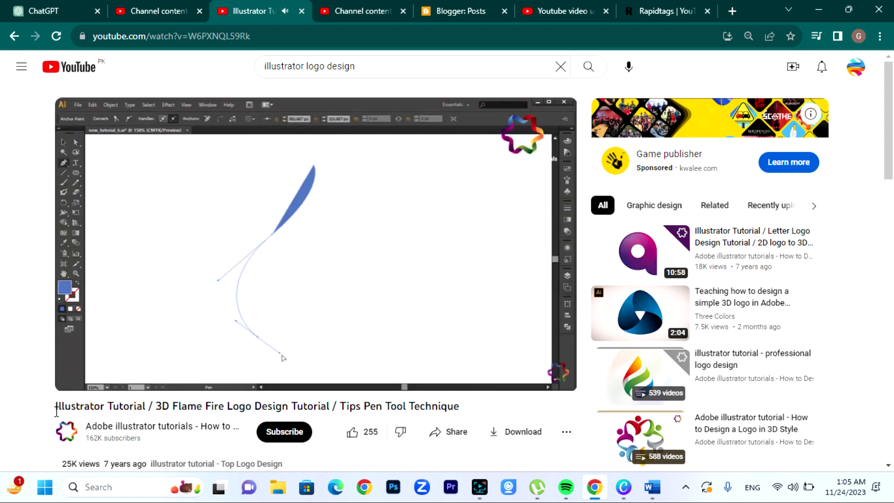
pyautogui.moveTo(56, 409); pyautogui.dragTo(455, 408)
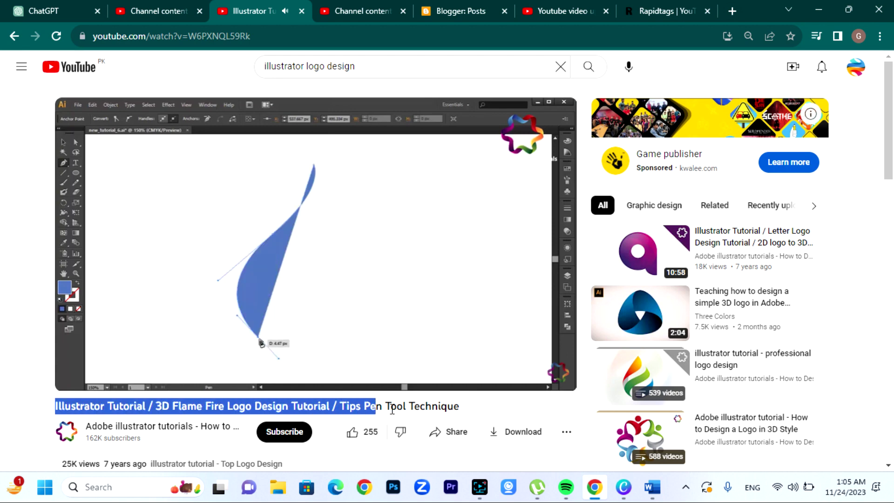
pyautogui.rightClick(443, 409)
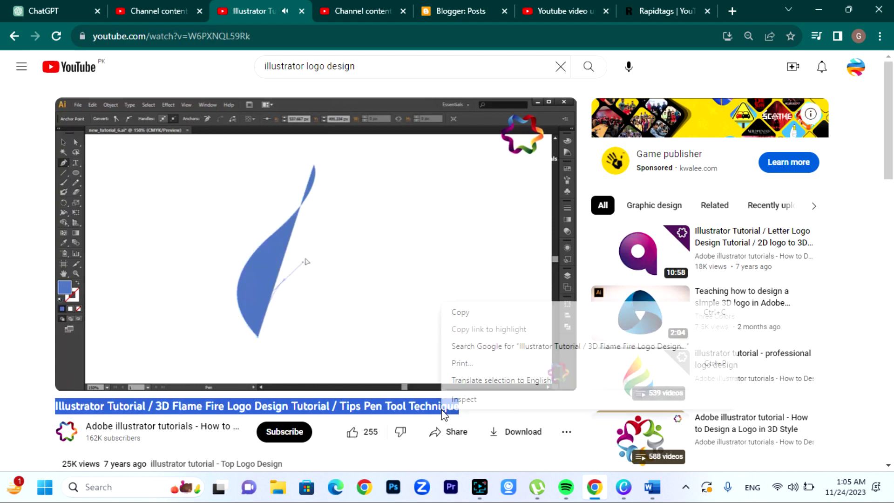
pyautogui.click(461, 313)
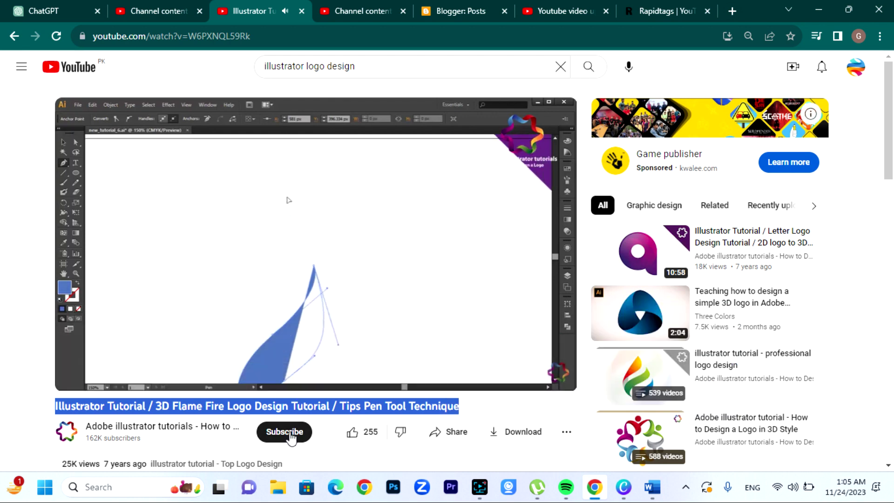
pyautogui.click(289, 433)
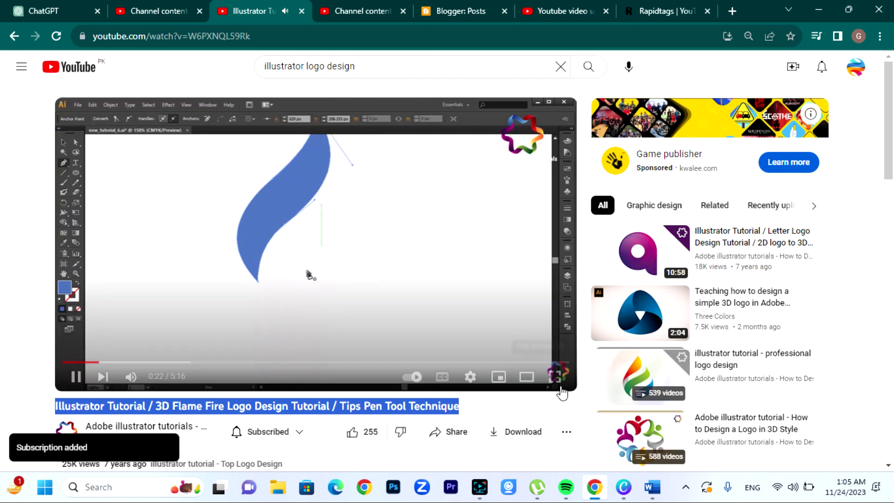
pyautogui.click(555, 377)
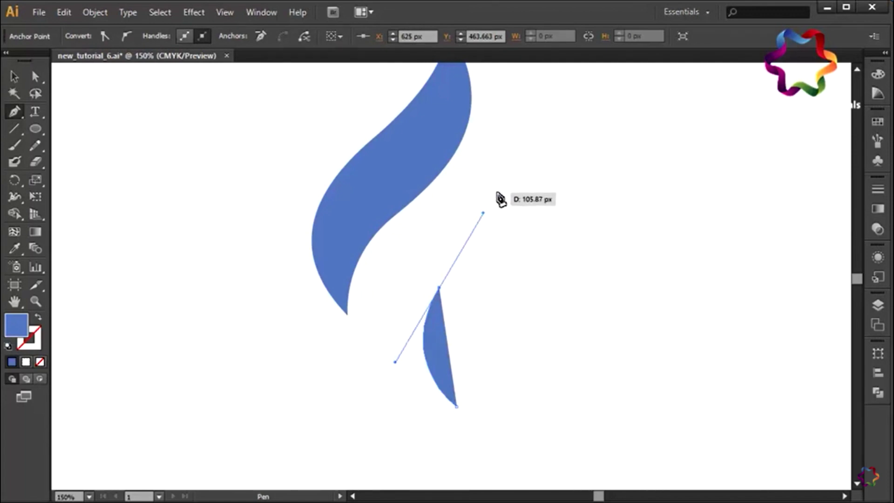
# - Finish the second curved flame path up to its tip
pyautogui.moveTo(496, 191); pyautogui.dragTo(490, 164)
pyautogui.hotkey('ctrl', 'z')
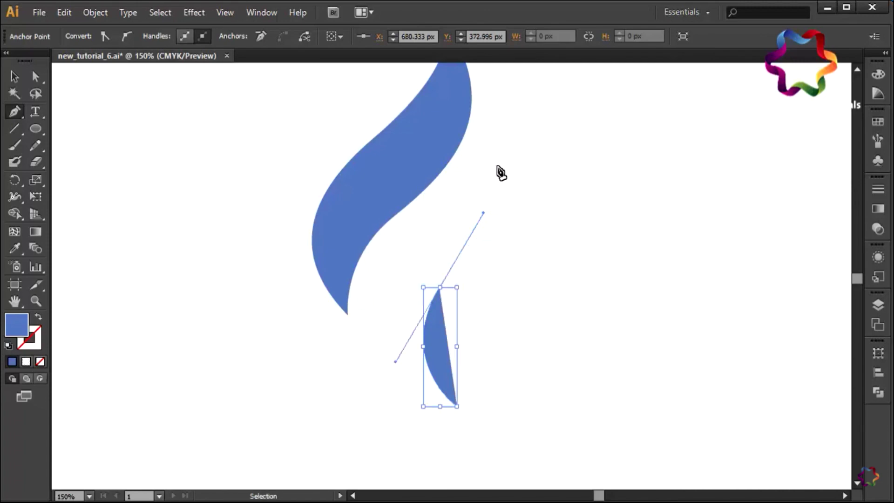
pyautogui.click(531, 127)
pyautogui.moveTo(531, 132)
pyautogui.mouseDown()
pyautogui.moveTo(508, 140)
pyautogui.moveTo(513, 176)
pyautogui.moveTo(510, 168)
pyautogui.mouseUp()
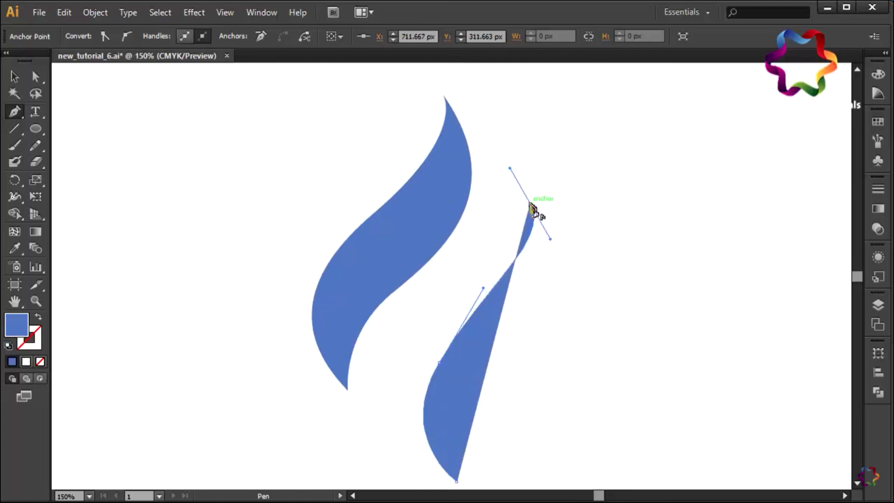
pyautogui.moveTo(540, 323); pyautogui.dragTo(463, 414)
pyautogui.scroll(-3, 483, 400)
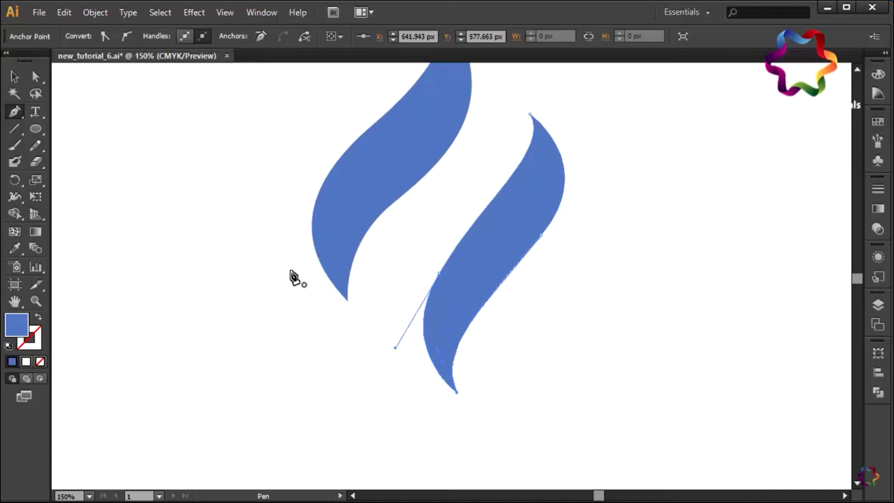
# - Select both flames and move them left and down together
pyautogui.click(15, 78)
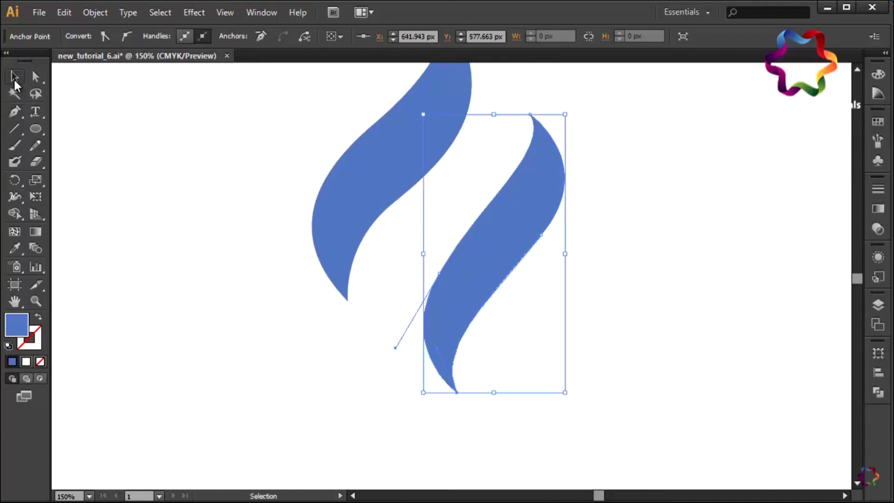
pyautogui.hotkey('ctrl', 'a')
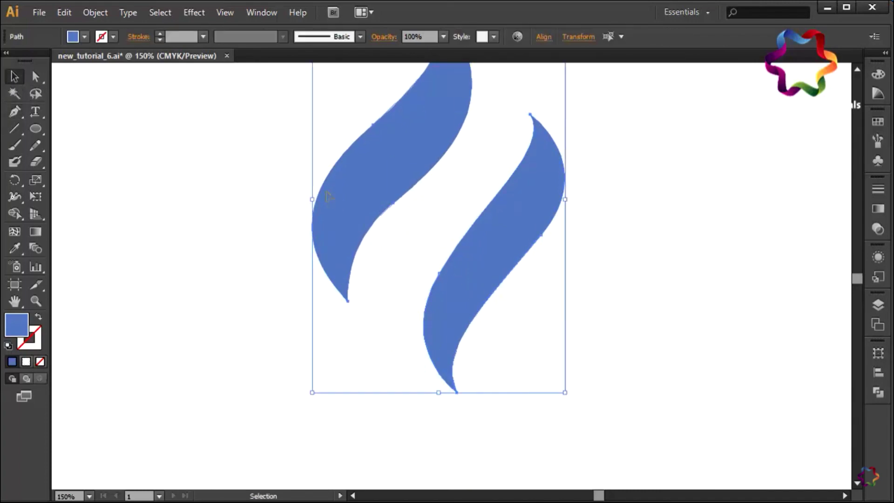
pyautogui.moveTo(329, 195); pyautogui.dragTo(260, 239)
pyautogui.click(473, 321)
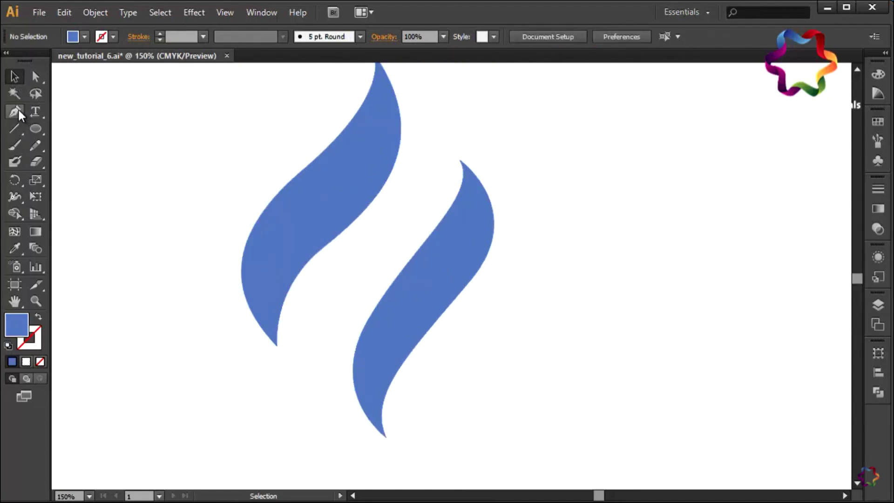
# - Pen a closed curved ribbon path bridging the right flame's tip and the left flame
pyautogui.click(17, 112)
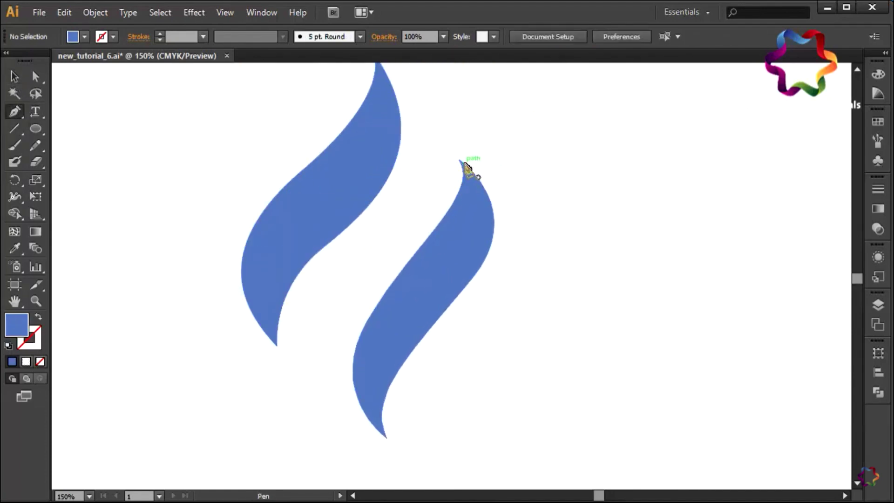
pyautogui.click(463, 163)
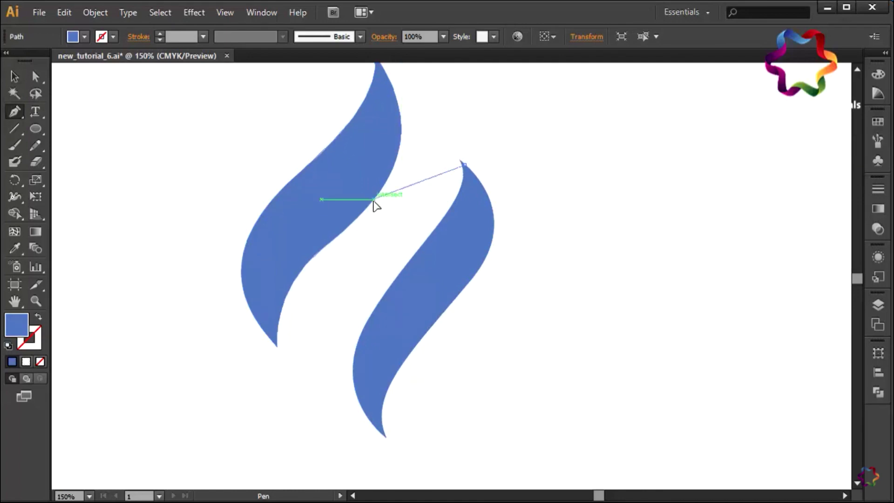
pyautogui.moveTo(374, 200); pyautogui.dragTo(312, 269)
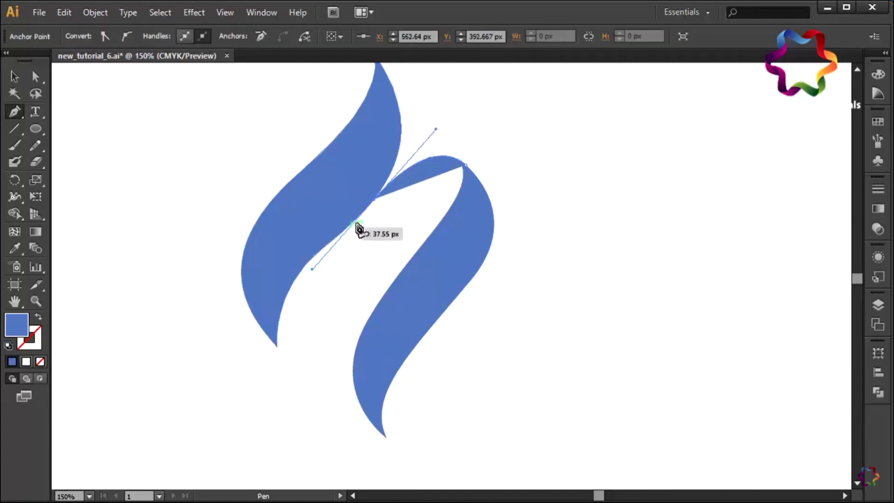
pyautogui.click(375, 200)
pyautogui.click(296, 275)
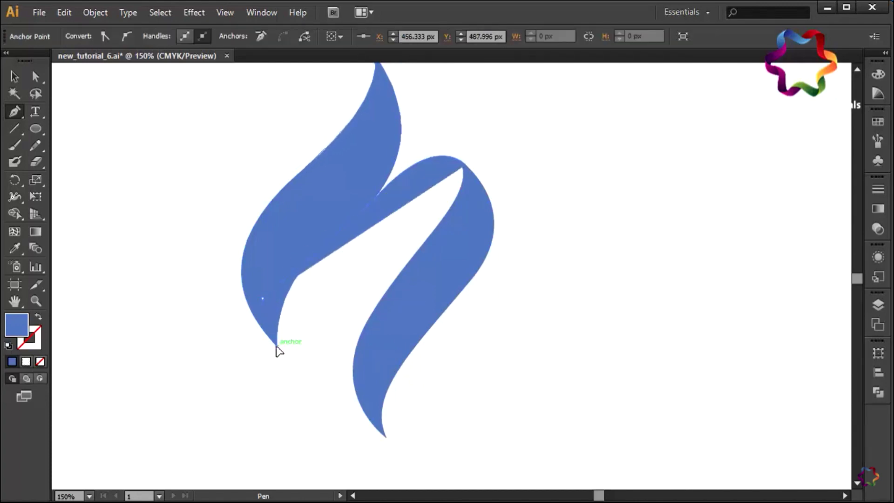
pyautogui.hotkey('ctrl', 'z')
pyautogui.moveTo(277, 347)
pyautogui.mouseDown()
pyautogui.moveTo(331, 349)
pyautogui.moveTo(360, 324)
pyautogui.mouseUp()
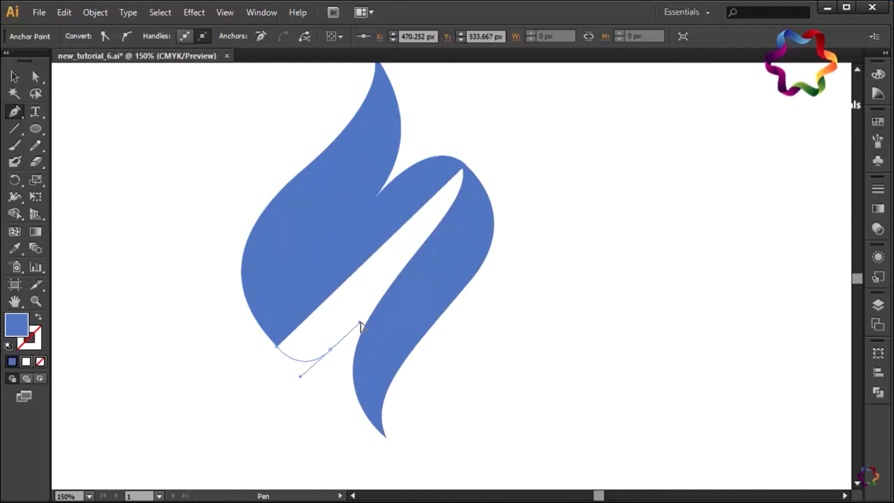
pyautogui.moveTo(432, 269)
pyautogui.mouseDown()
pyautogui.moveTo(440, 291)
pyautogui.moveTo(470, 170)
pyautogui.mouseUp()
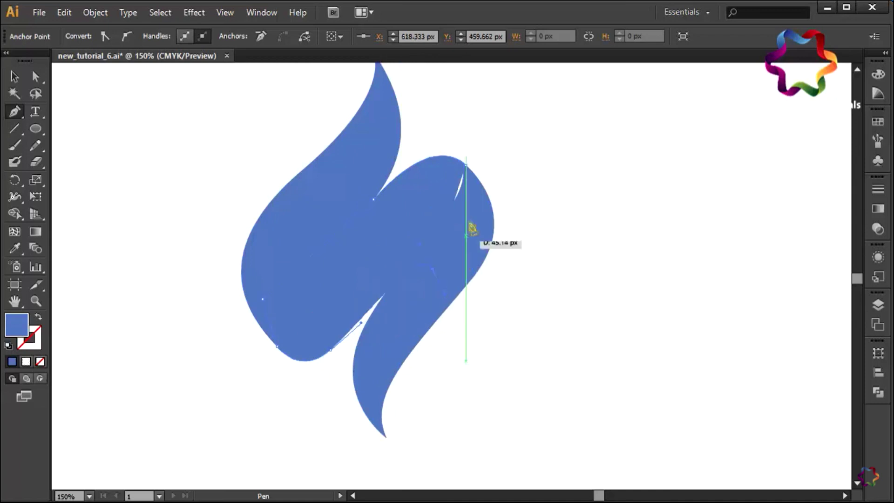
pyautogui.click(466, 166)
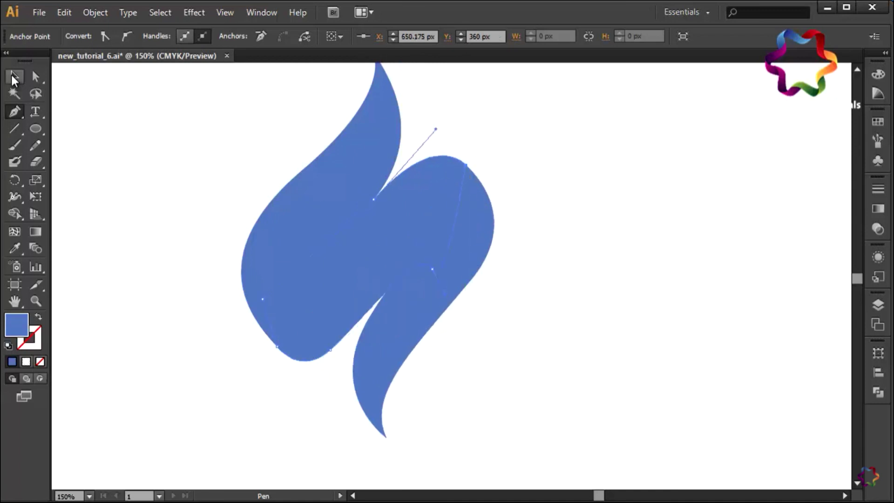
# - Select both flame shapes, bring them to front, and paste a copy in front
pyautogui.click(13, 78)
pyautogui.click(326, 196)
pyautogui.keyDown('shift'); pyautogui.click(405, 331); pyautogui.keyUp('shift')
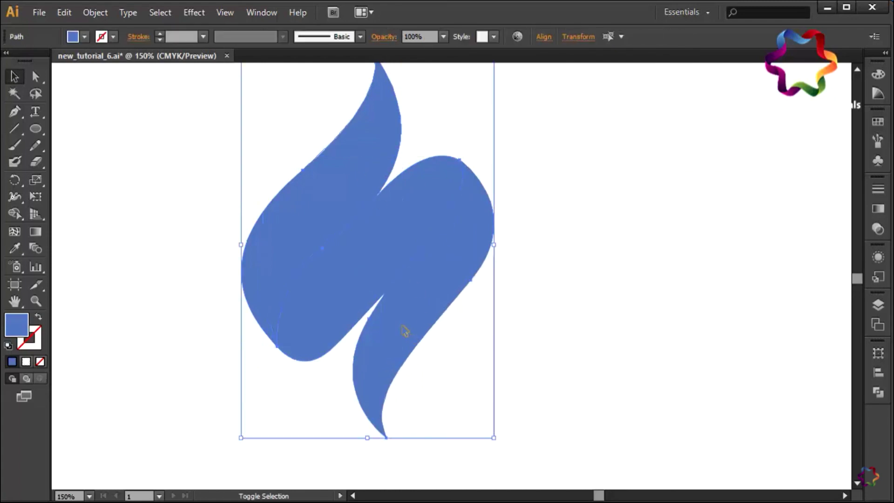
pyautogui.rightClick(404, 329)
pyautogui.click(334, 299)
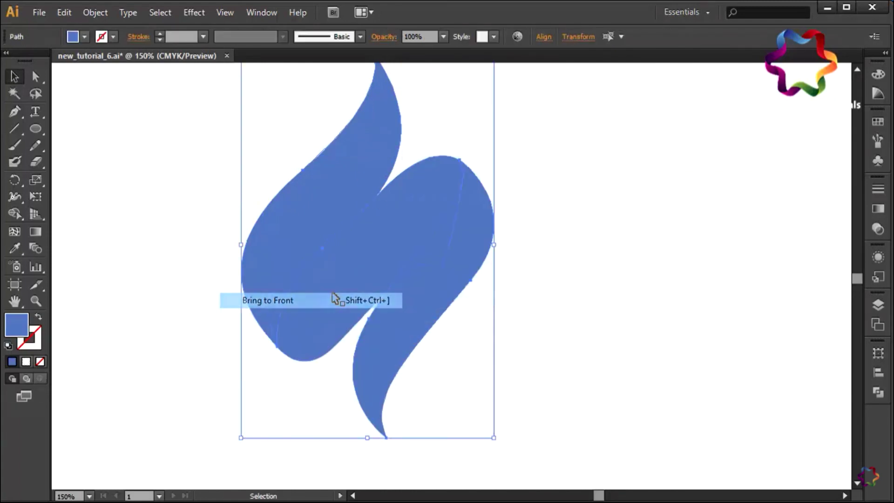
pyautogui.click(57, 13)
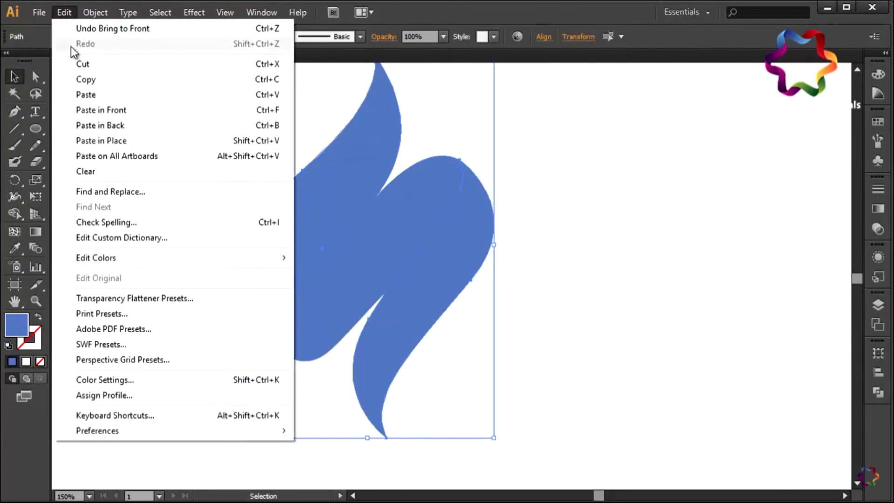
pyautogui.click(85, 79)
pyautogui.click(65, 13)
pyautogui.click(102, 110)
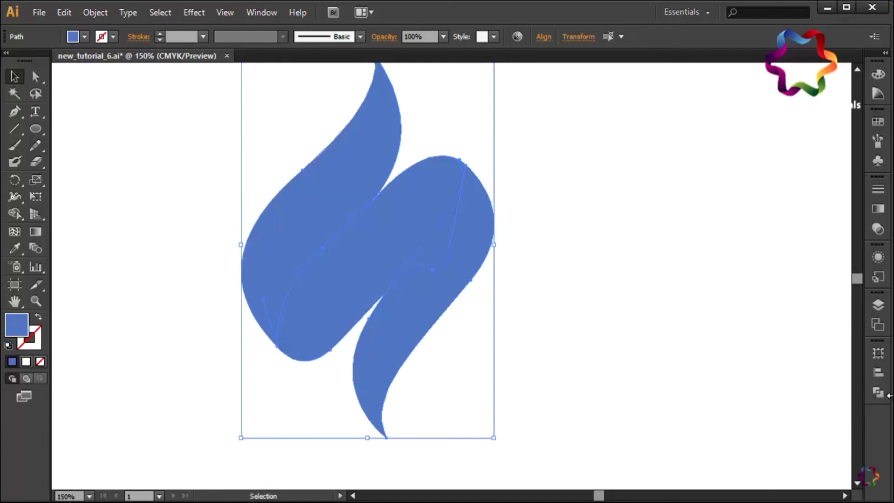
# - Apply Pathfinder Minus Front to cut out the overlap, then select the left flame
pyautogui.click(883, 394)
pyautogui.click(739, 375)
pyautogui.click(603, 415)
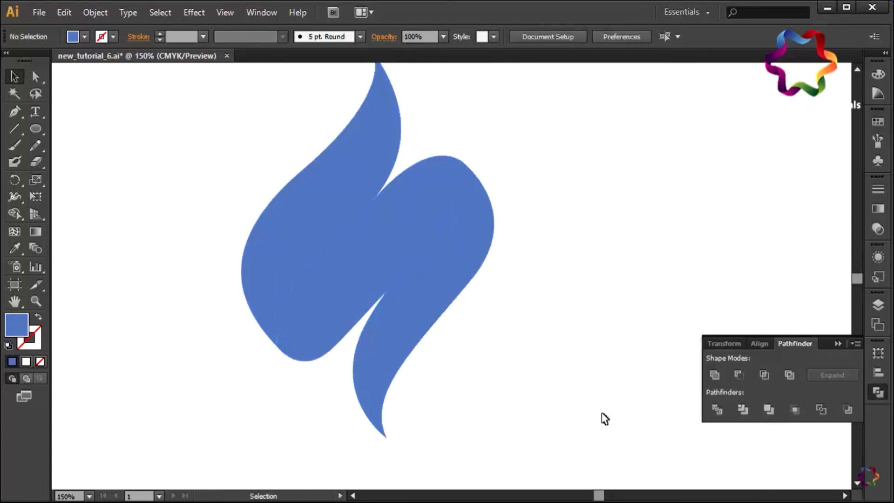
pyautogui.click(843, 345)
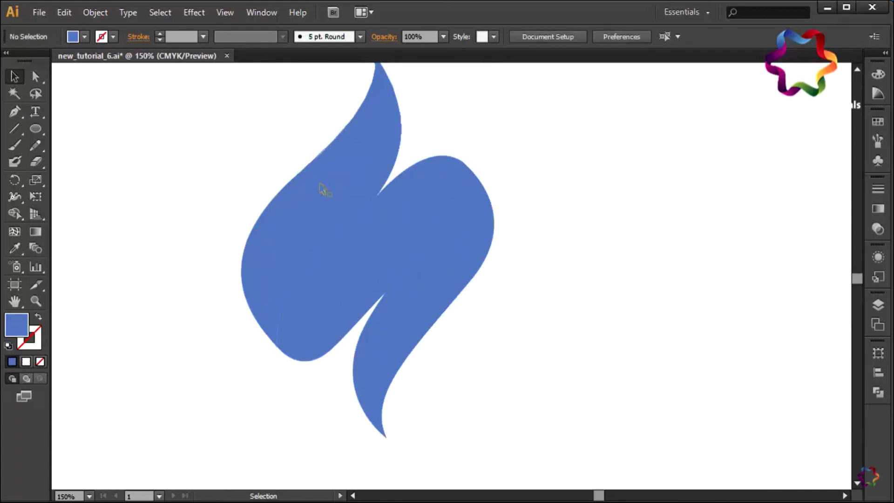
pyautogui.click(321, 188)
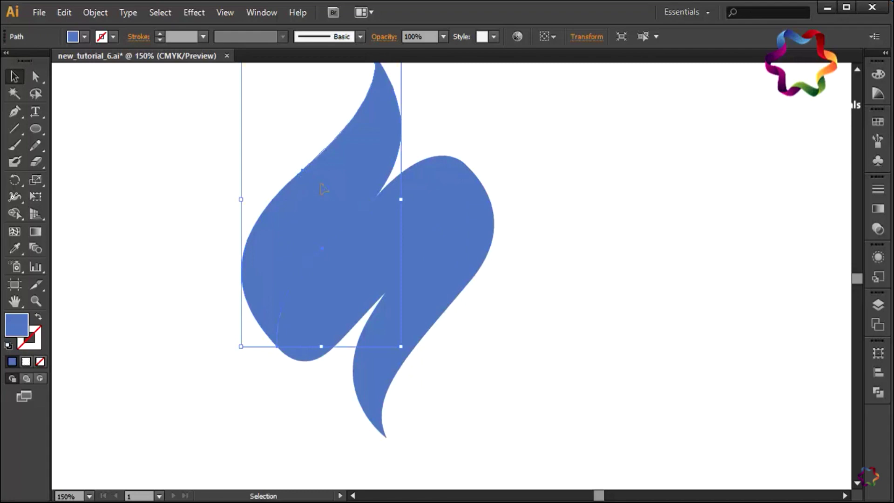
# - Give the left flame the red-yellow gradient, yellow at top and red at bottom
pyautogui.click(878, 122)
pyautogui.click(745, 166)
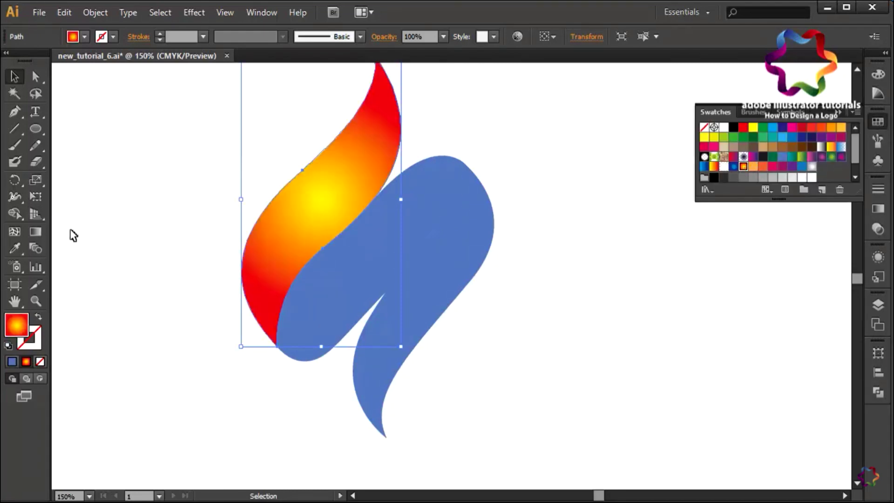
pyautogui.click(37, 232)
pyautogui.moveTo(417, 84); pyautogui.dragTo(308, 363)
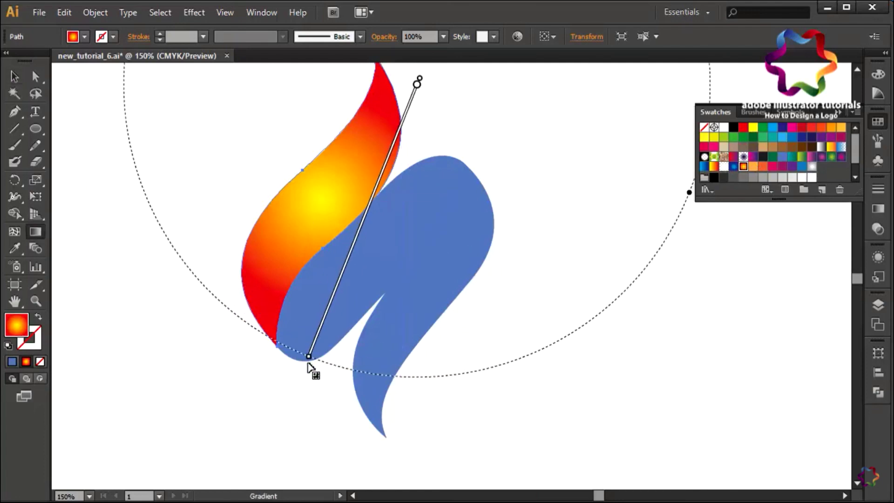
# - Give the front ribbon the gradient, running yellow lower-left to red upper-right
pyautogui.click(21, 78)
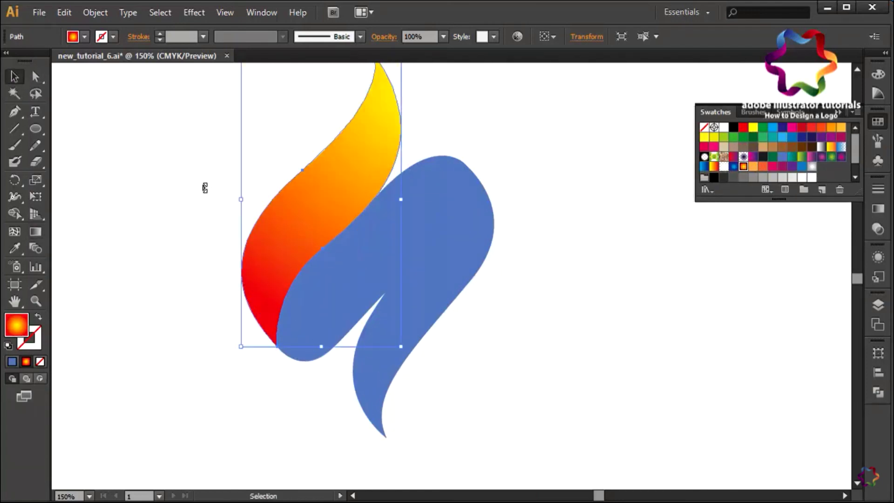
pyautogui.click(339, 270)
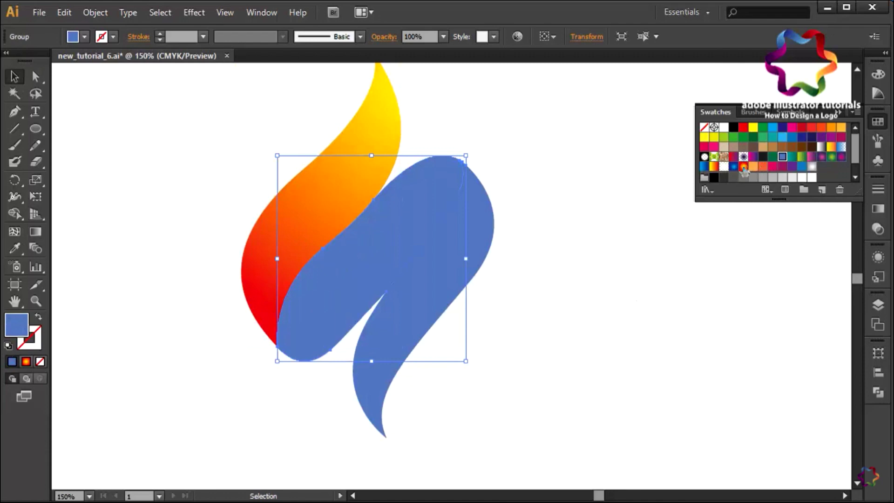
pyautogui.click(743, 166)
pyautogui.click(37, 234)
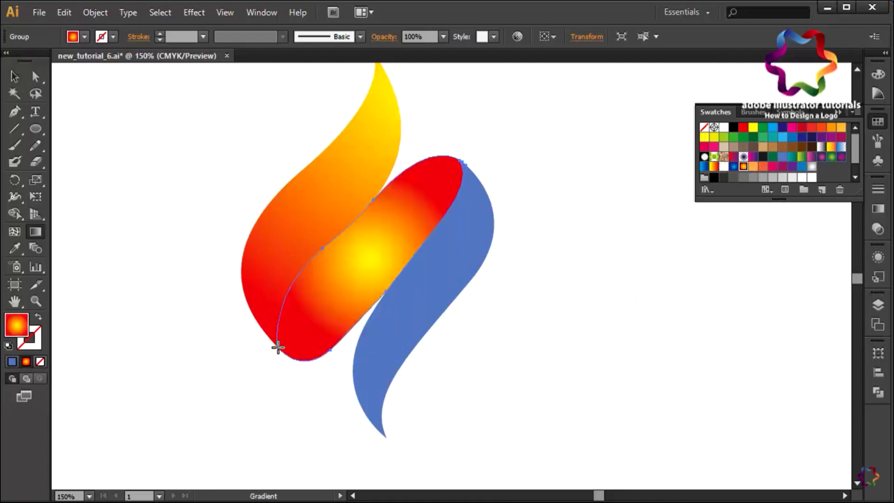
pyautogui.moveTo(277, 349); pyautogui.dragTo(424, 204)
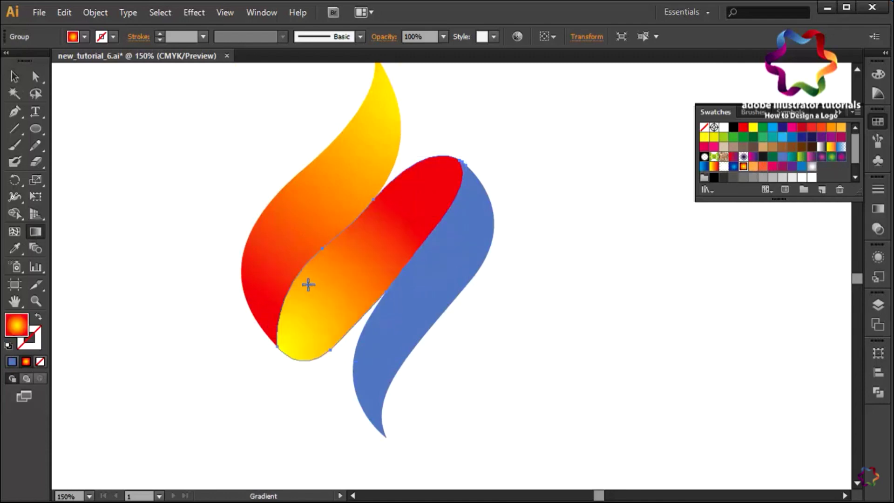
pyautogui.moveTo(270, 356); pyautogui.dragTo(485, 190)
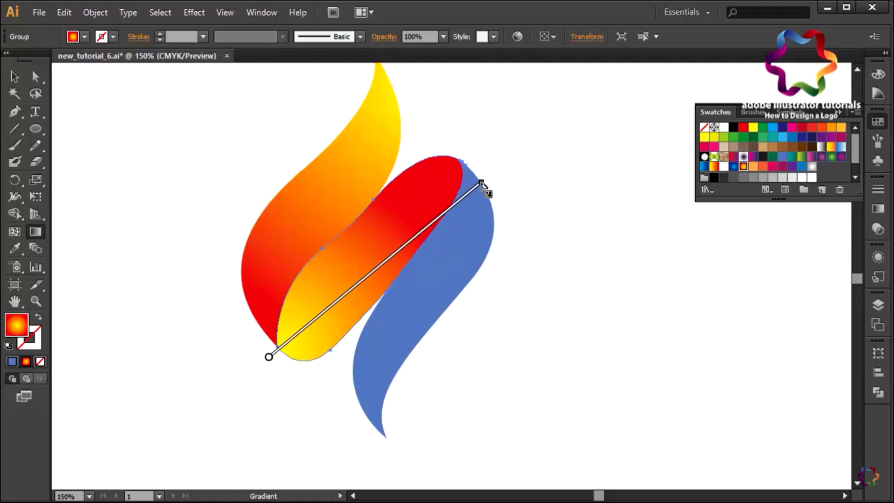
# - Give the right ribbon the gradient, yellow top-right to red bottom-left, then deselect
pyautogui.click(14, 76)
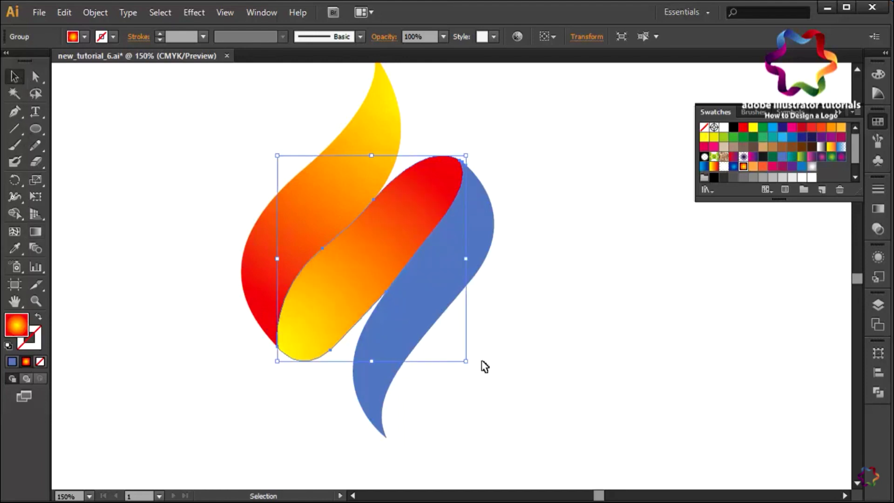
pyautogui.click(405, 318)
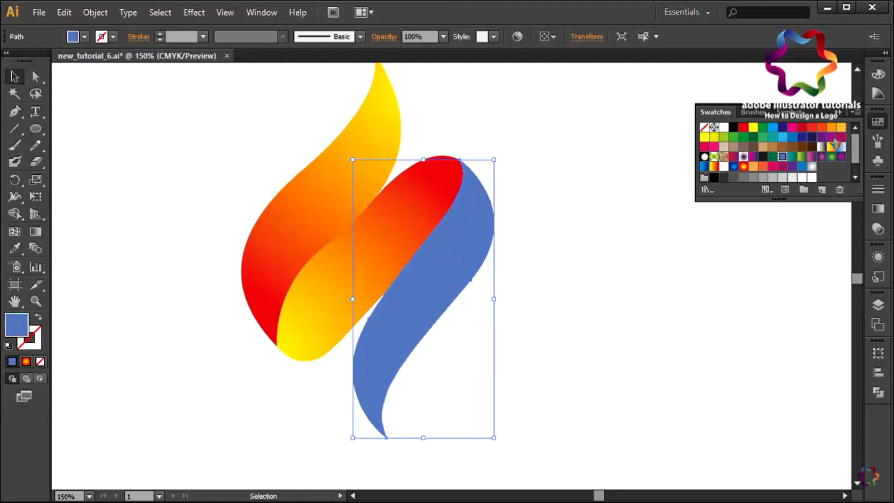
pyautogui.click(743, 168)
pyautogui.click(40, 232)
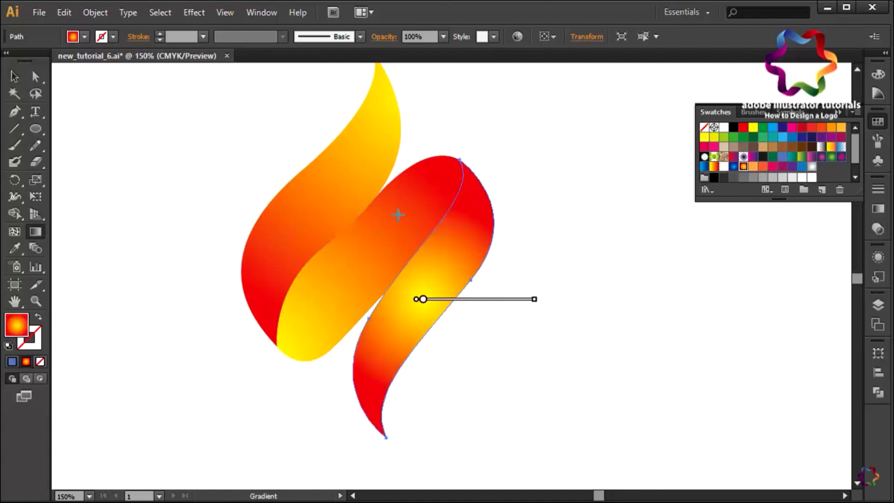
pyautogui.moveTo(508, 189); pyautogui.dragTo(349, 440)
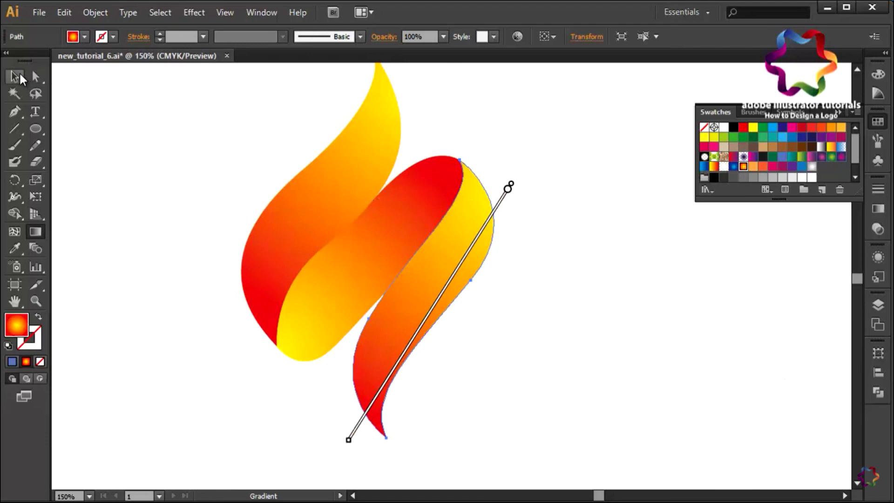
pyautogui.click(14, 76)
pyautogui.click(177, 147)
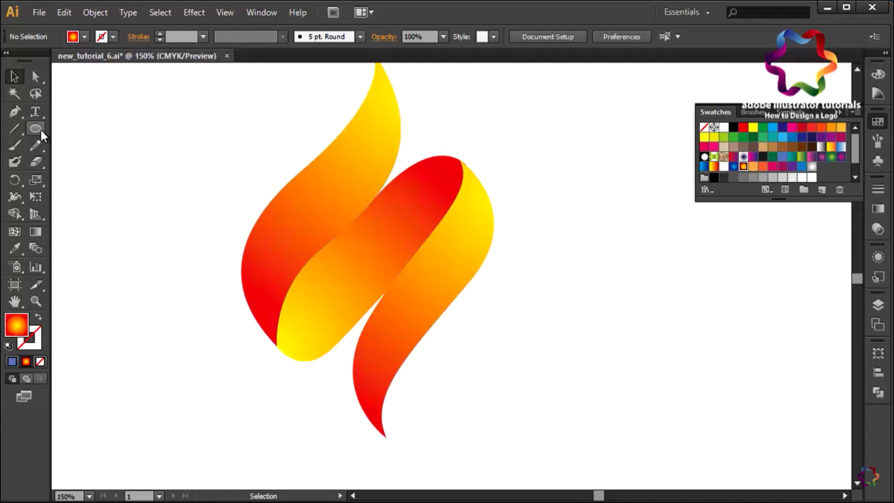
# - Pen a curved shading path from the left flame's tip down to its bottom corner
pyautogui.click(18, 116)
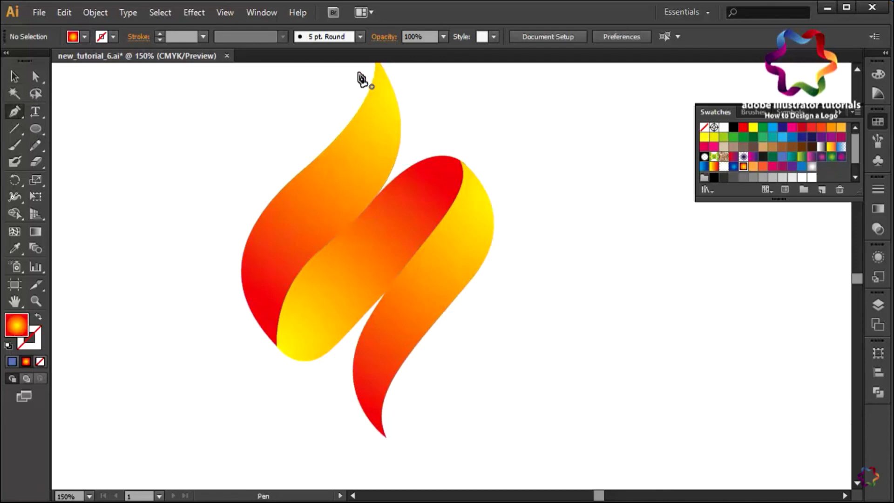
pyautogui.scroll(1, 367, 125)
pyautogui.scroll(3, 366, 125)
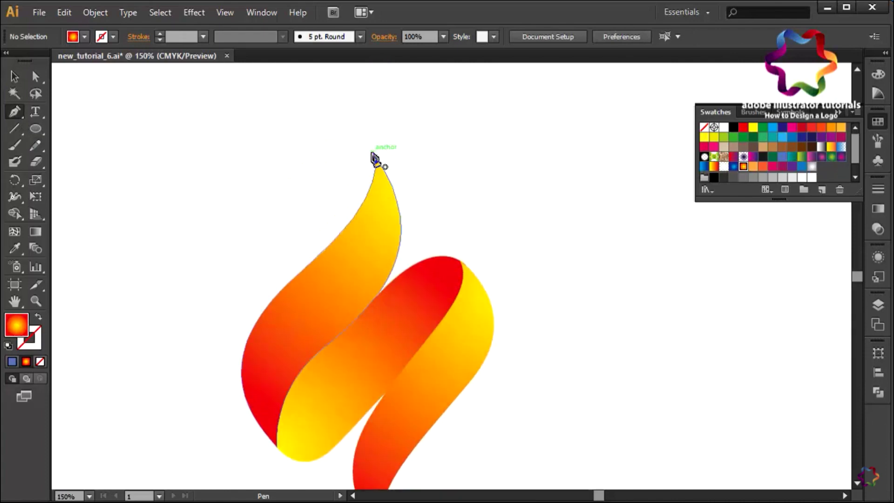
pyautogui.click(375, 158)
pyautogui.scroll(-5, 374, 156)
pyautogui.moveTo(349, 161); pyautogui.dragTo(295, 210)
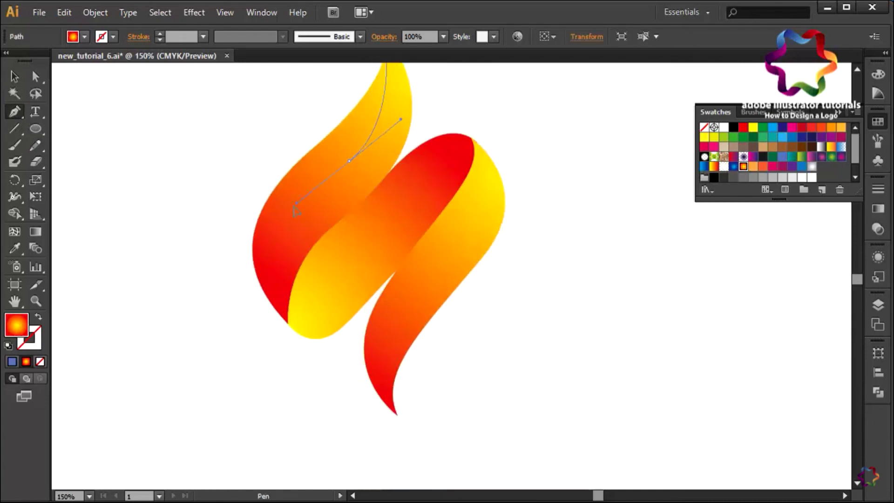
pyautogui.moveTo(287, 324); pyautogui.dragTo(315, 381)
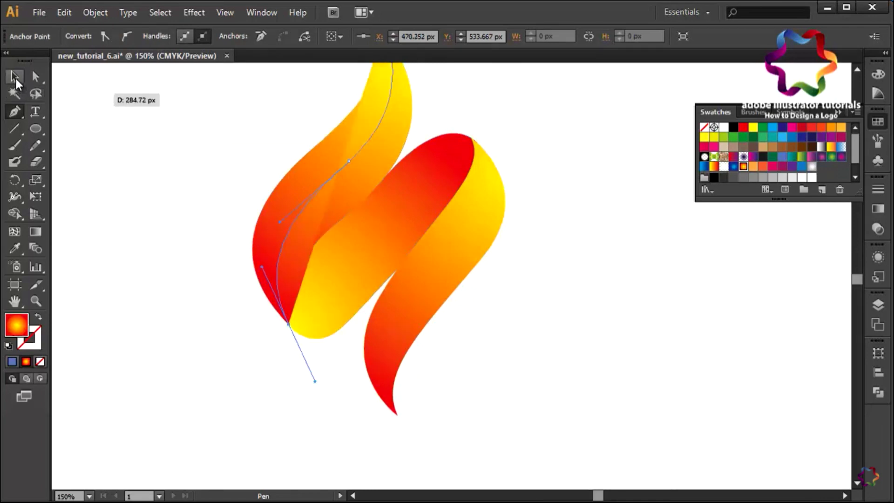
pyautogui.scroll(2, 203, 216)
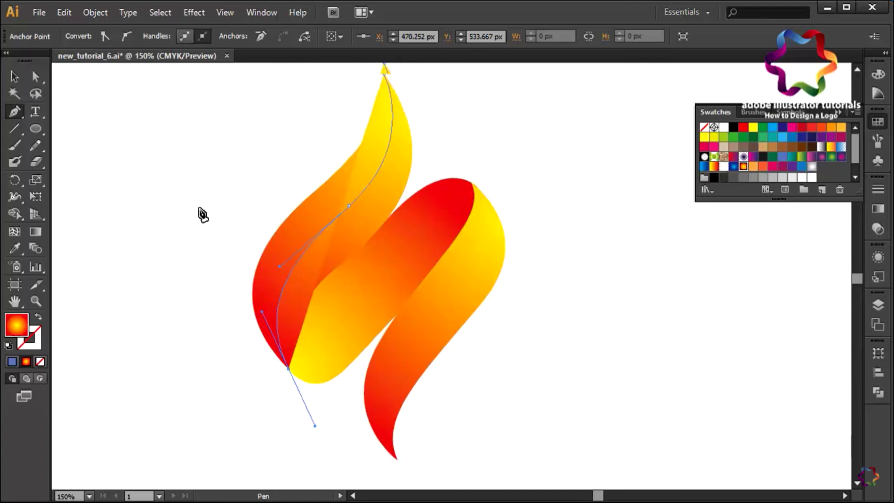
pyautogui.scroll(2, 203, 215)
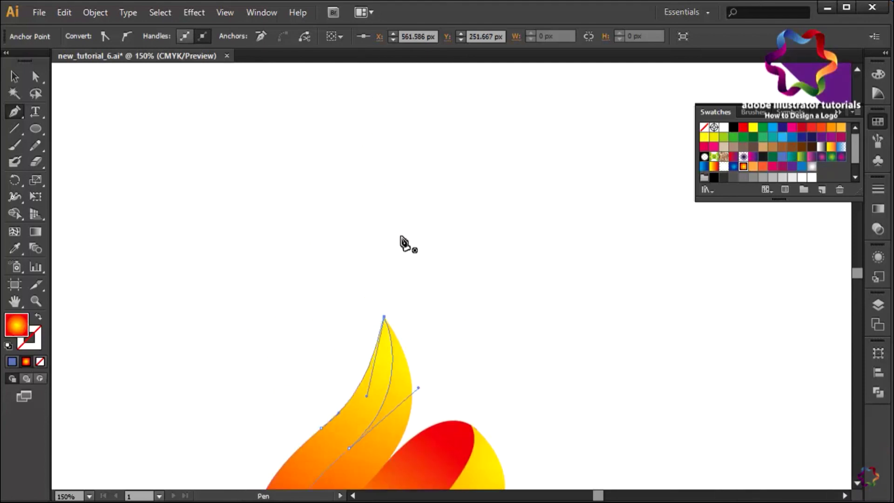
pyautogui.scroll(-5, 404, 243)
pyautogui.scroll(-1, 404, 243)
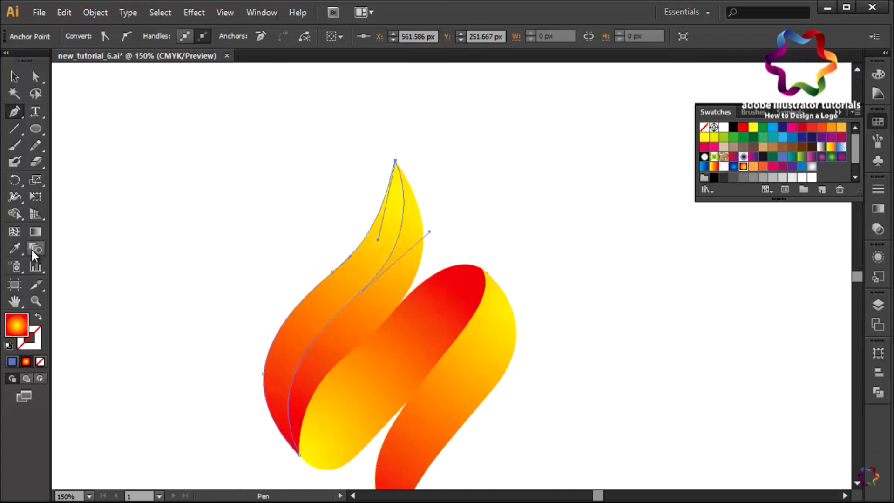
pyautogui.click(14, 77)
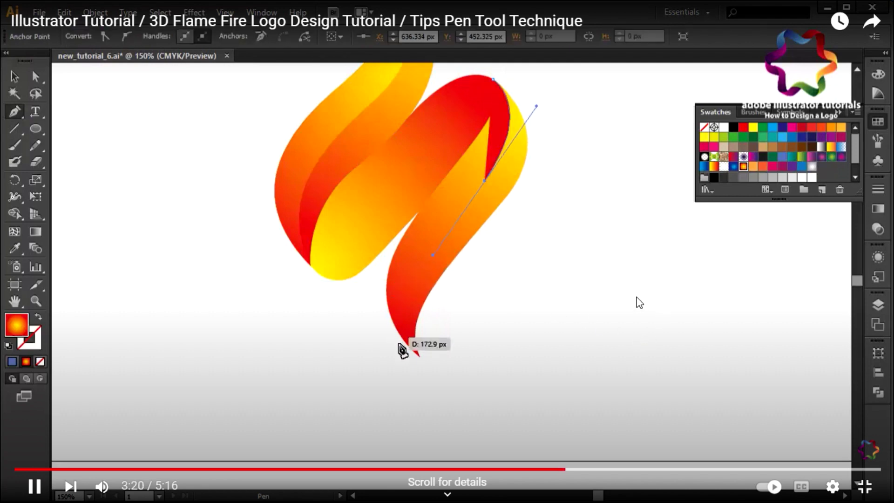
# - Skip the tutorial ahead from 4:04 through 5:04 to its end, then exit fullscreen
pyautogui.click(687, 470)
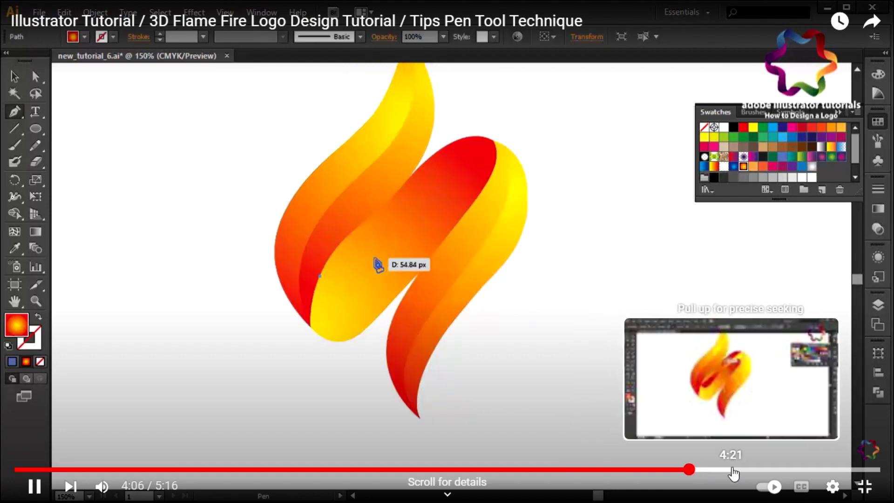
pyautogui.click(733, 469)
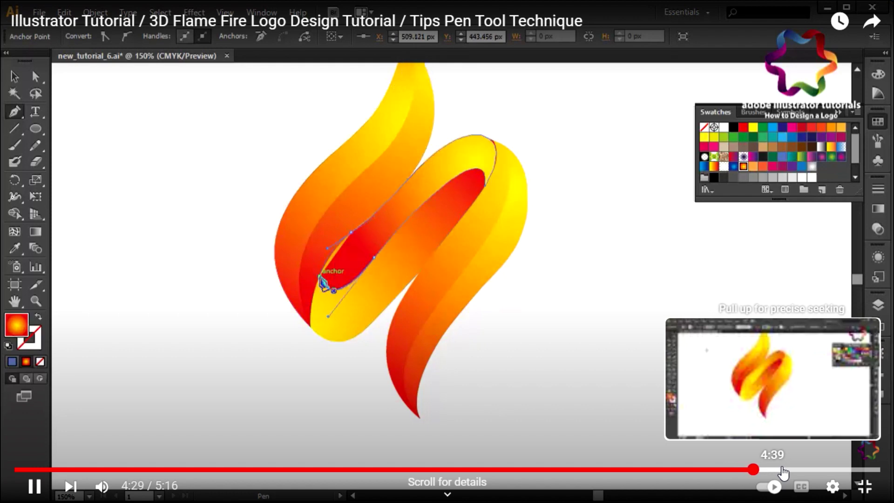
pyautogui.click(786, 470)
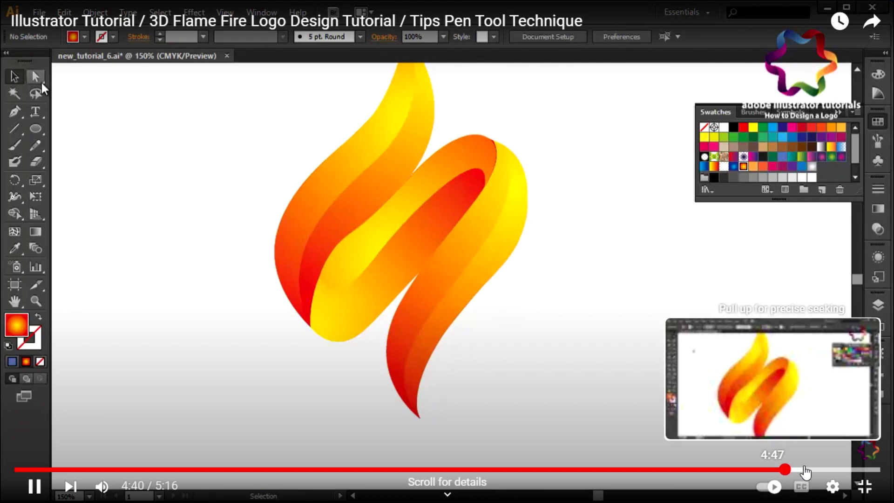
pyautogui.click(803, 470)
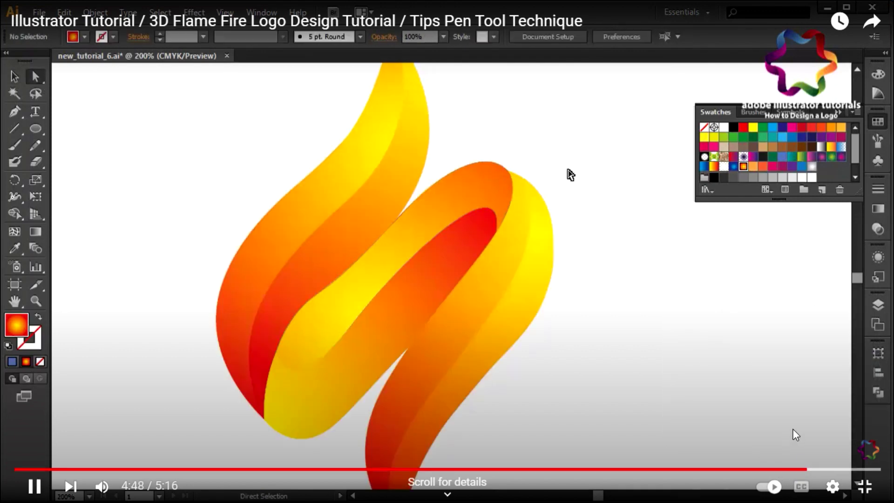
pyautogui.click(834, 469)
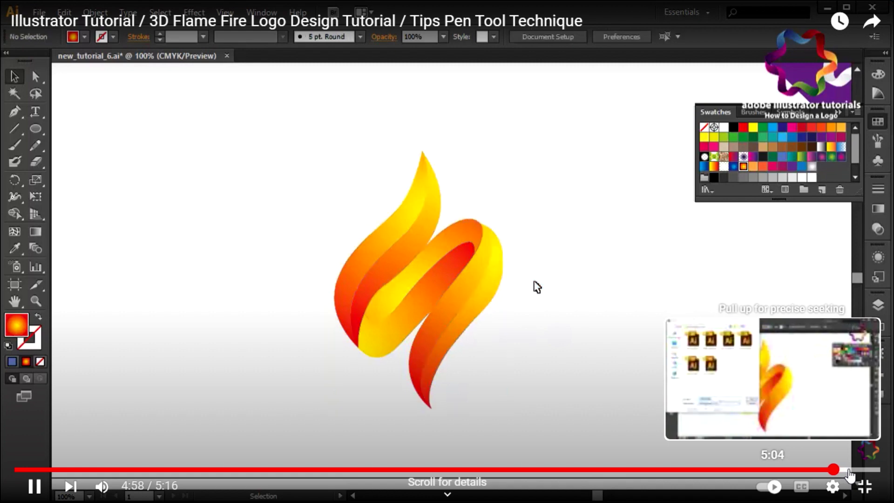
pyautogui.click(848, 470)
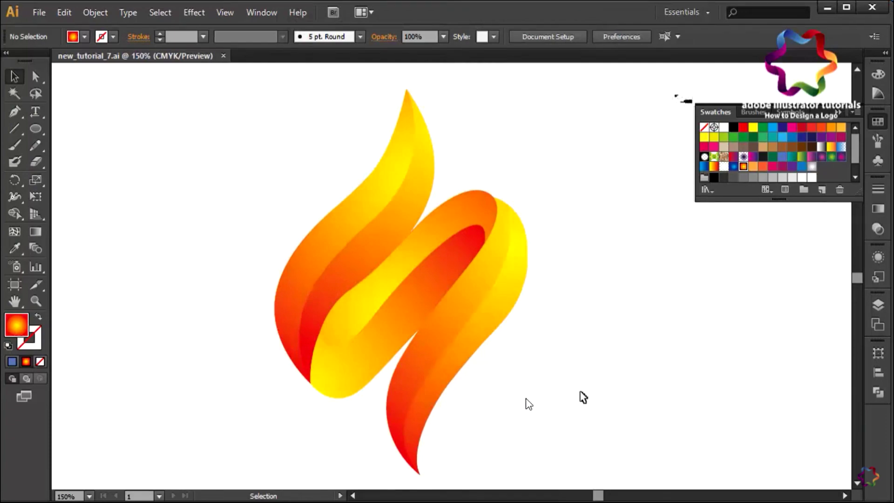
pyautogui.press('Escape')
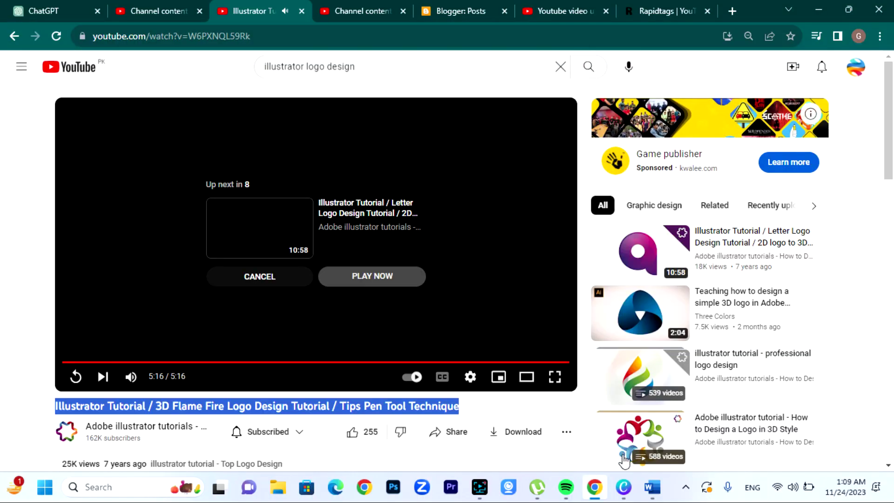